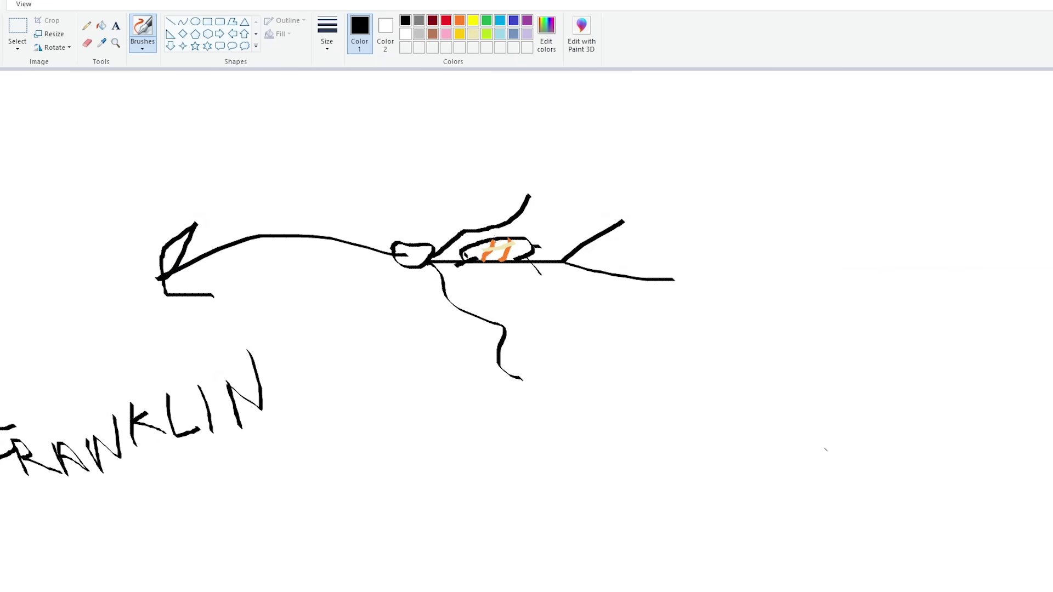
# Erase the existing stick-figure sketch and the handwritten name below it with an enlarged eraser.
pyautogui.click(86, 42)
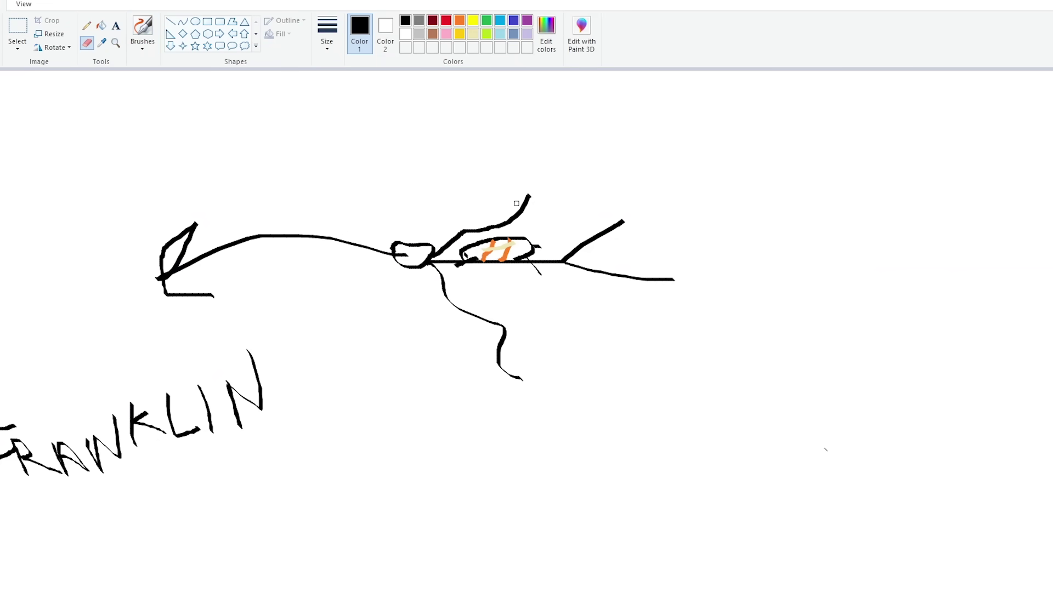
pyautogui.hotkey('ctrl', '+')
pyautogui.hotkey('ctrl', '+')
pyautogui.hotkey('ctrl', '+')
pyautogui.hotkey('ctrl', '+')
pyautogui.hotkey('ctrl', '+')
pyautogui.hotkey('ctrl', '+')
pyautogui.hotkey('ctrl', '+')
pyautogui.hotkey('ctrl', '+')
pyautogui.moveTo(534, 202)
pyautogui.mouseDown()
pyautogui.moveTo(394, 244)
pyautogui.moveTo(661, 244)
pyautogui.moveTo(591, 244)
pyautogui.moveTo(608, 198)
pyautogui.moveTo(823, 169)
pyautogui.moveTo(700, 311)
pyautogui.moveTo(417, 318)
pyautogui.moveTo(467, 341)
pyautogui.moveTo(194, 260)
pyautogui.moveTo(266, 244)
pyautogui.moveTo(267, 266)
pyautogui.moveTo(43, 373)
pyautogui.moveTo(39, 433)
pyautogui.moveTo(170, 383)
pyautogui.mouseUp()
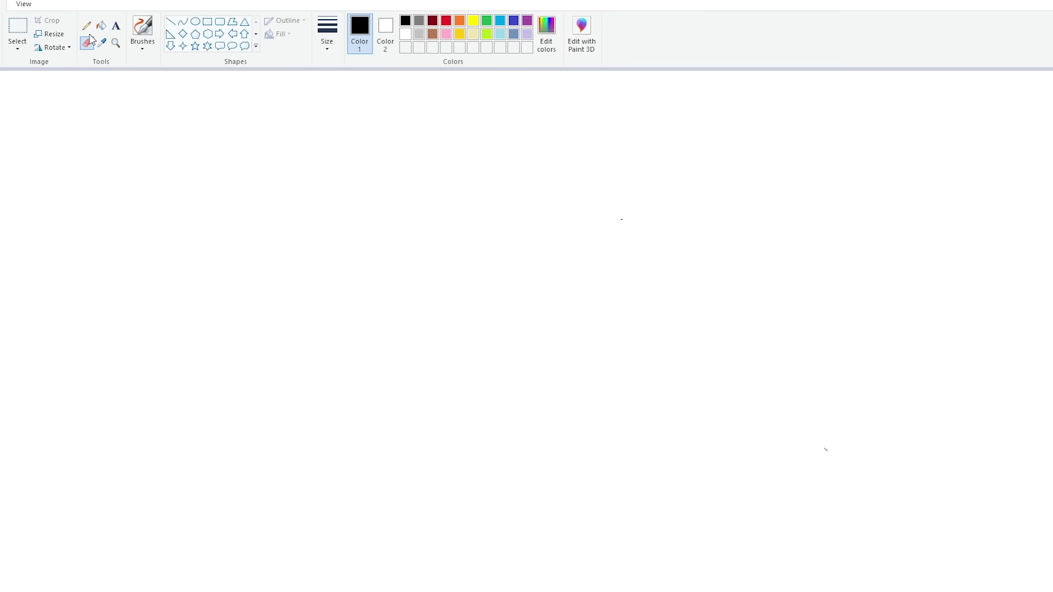
pyautogui.click(141, 37)
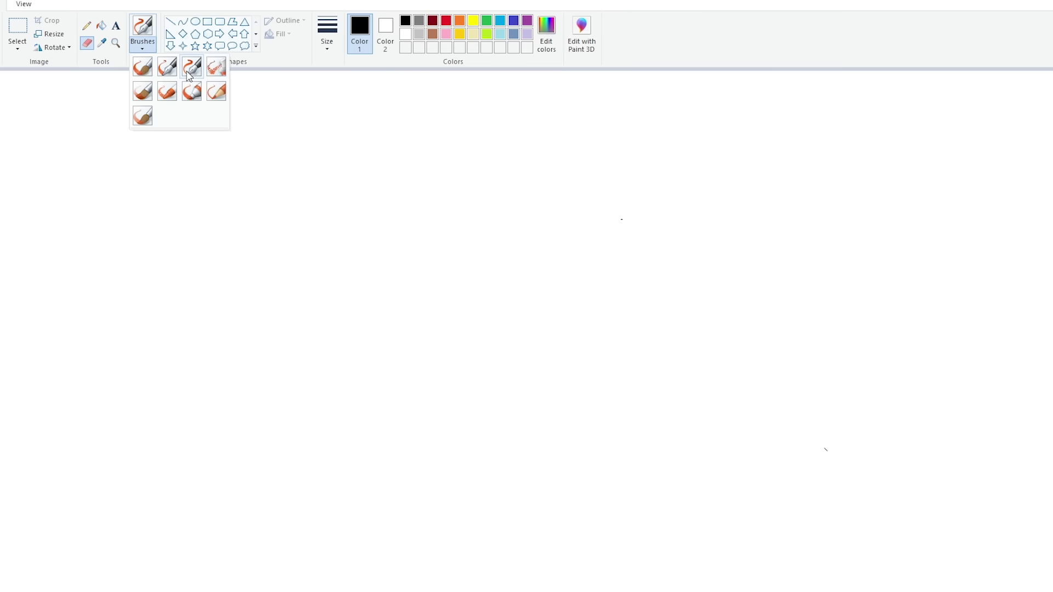
pyautogui.click(166, 67)
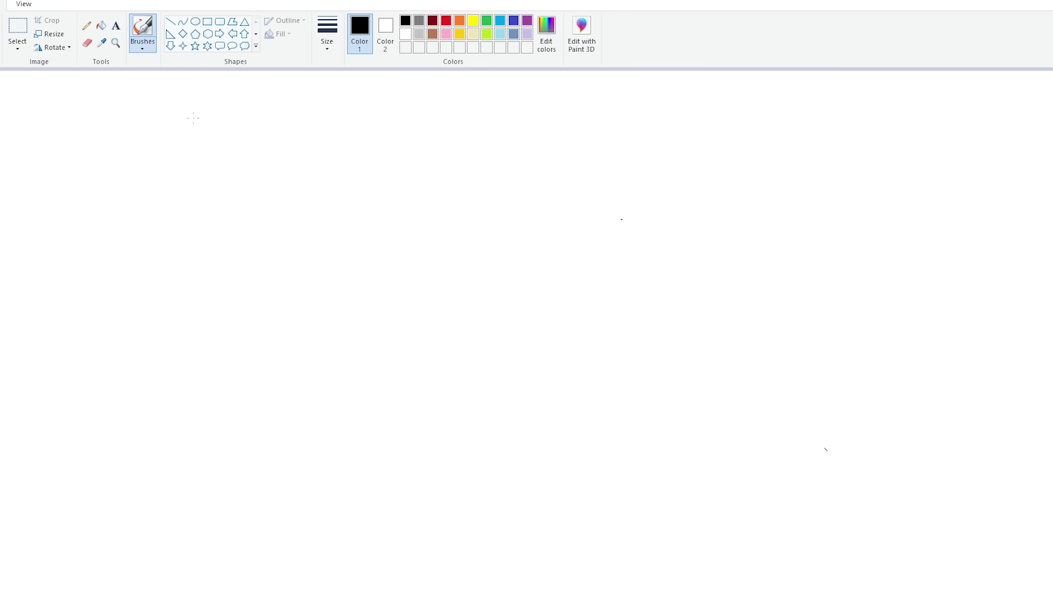
pyautogui.moveTo(329, 153); pyautogui.dragTo(361, 203)
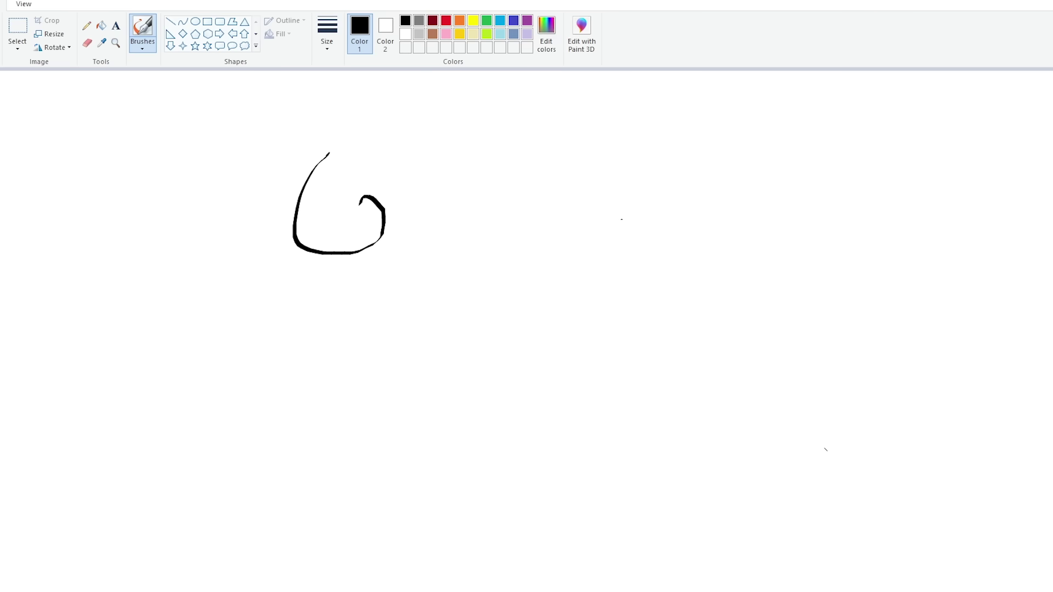
pyautogui.hotkey('ctrl', 'z')
# Set the Pencil to its thickest black line and test it with a freehand squiggle, undoing the squiggle.
pyautogui.click(87, 25)
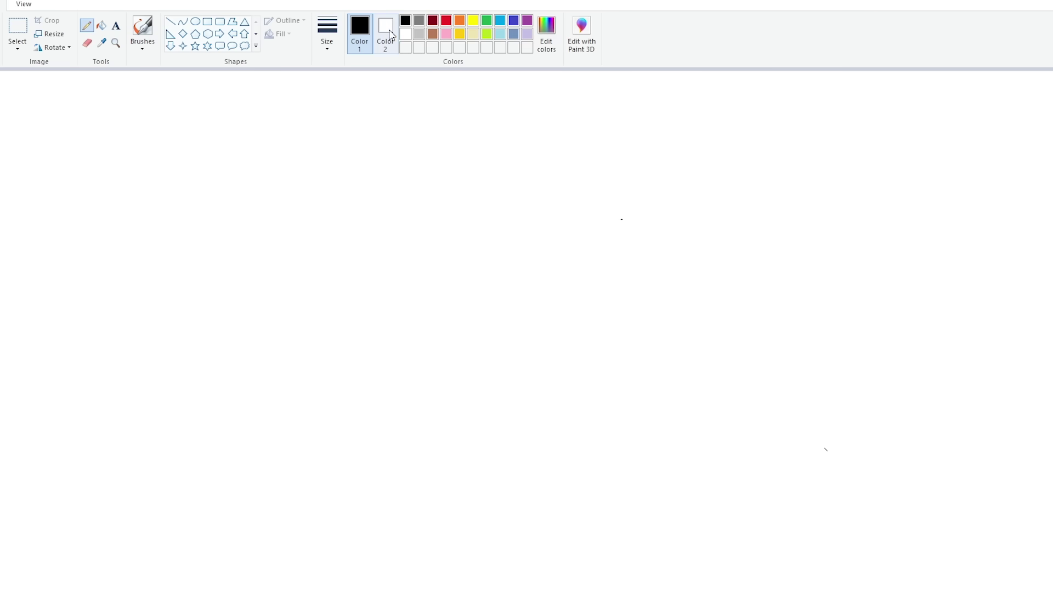
pyautogui.click(332, 46)
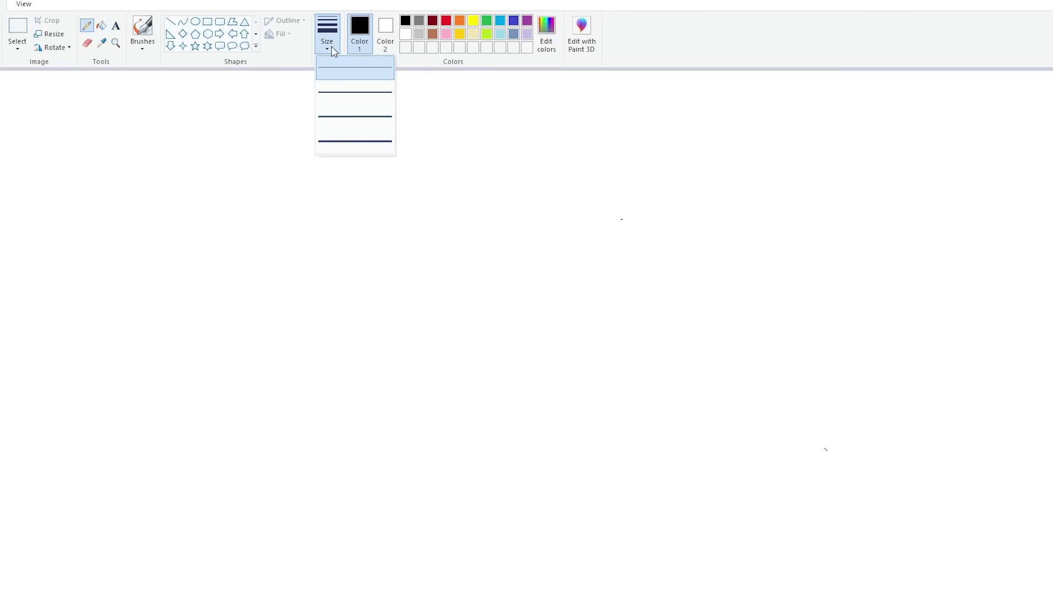
pyautogui.click(364, 142)
pyautogui.moveTo(385, 237)
pyautogui.mouseDown()
pyautogui.moveTo(580, 322)
pyautogui.moveTo(803, 279)
pyautogui.mouseUp()
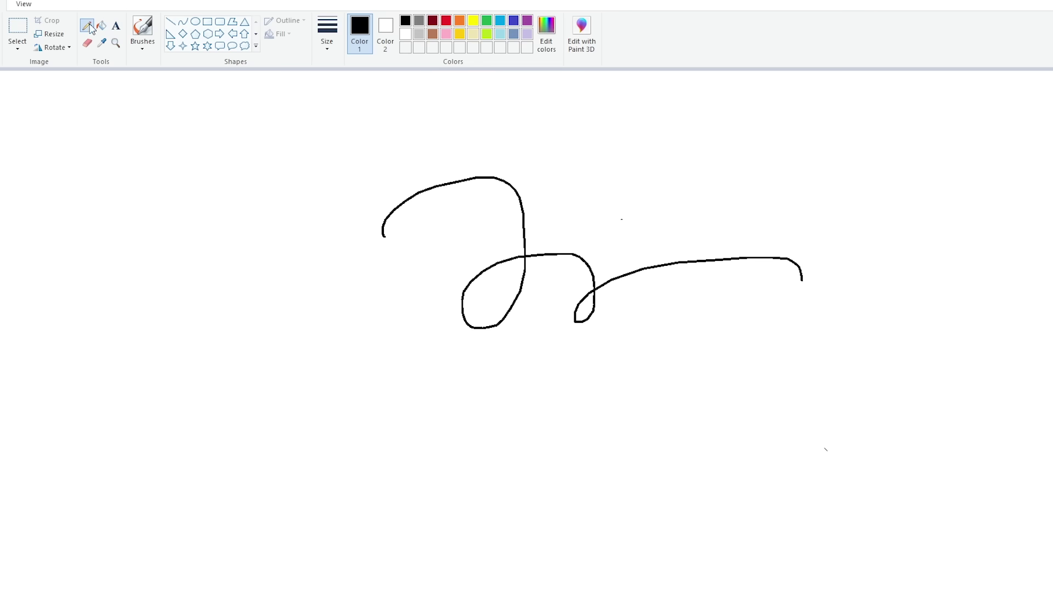
pyautogui.hotkey('ctrl', 'z')
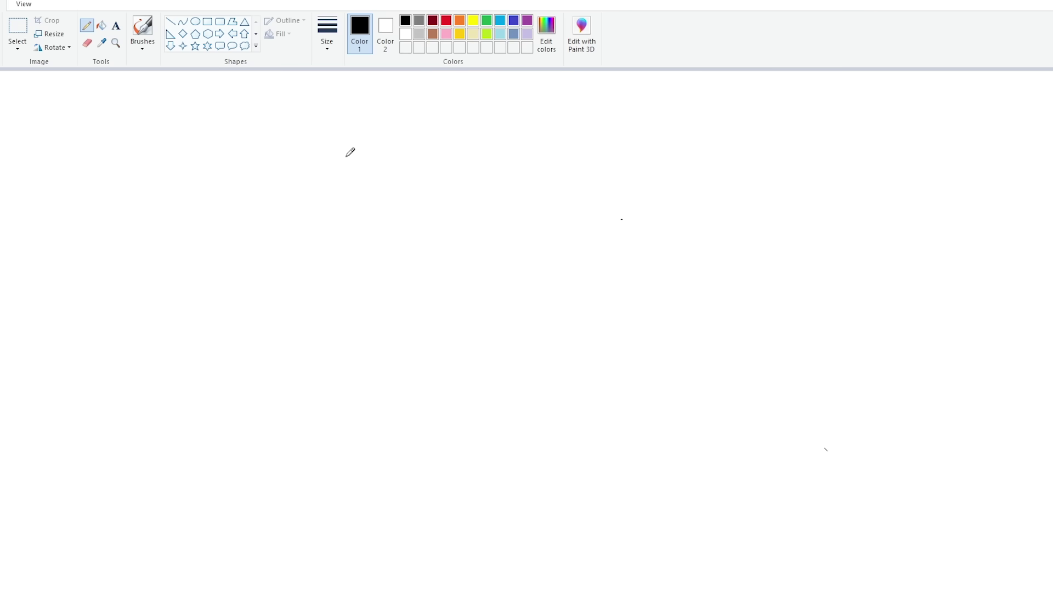
# Draw a reptilian monster's head in left-facing profile, with an open toothed mouth, a lower jaw and a browed eye.
pyautogui.moveTo(346, 157)
pyautogui.mouseDown()
pyautogui.moveTo(344, 165)
pyautogui.moveTo(412, 122)
pyautogui.moveTo(446, 128)
pyautogui.moveTo(496, 163)
pyautogui.mouseUp()
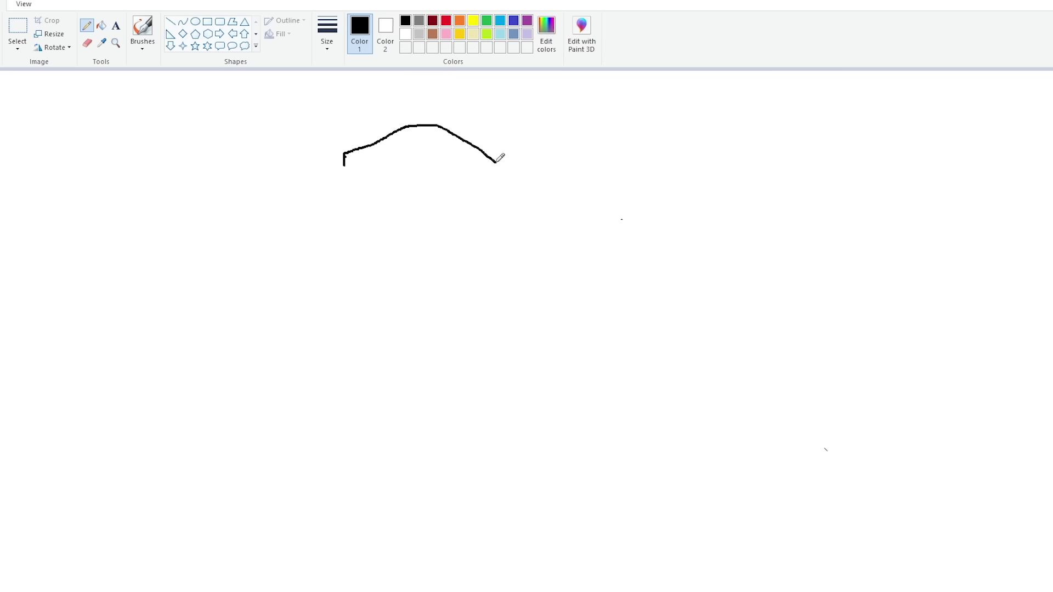
pyautogui.moveTo(344, 166)
pyautogui.mouseDown()
pyautogui.moveTo(385, 169)
pyautogui.moveTo(347, 184)
pyautogui.moveTo(360, 206)
pyautogui.moveTo(426, 210)
pyautogui.mouseUp()
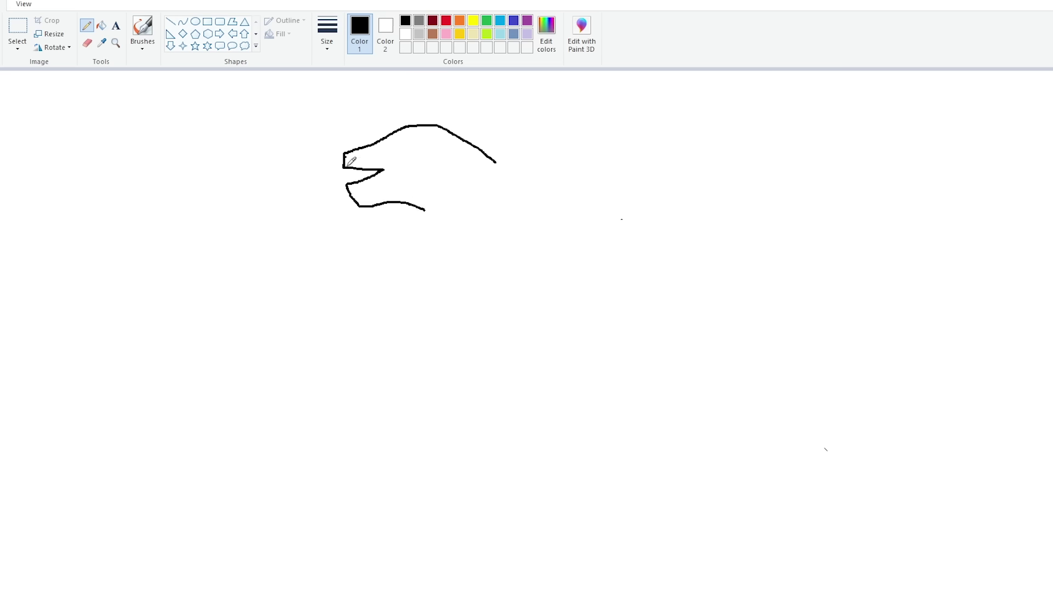
pyautogui.moveTo(349, 164); pyautogui.dragTo(353, 168)
pyautogui.moveTo(386, 149)
pyautogui.mouseDown()
pyautogui.moveTo(428, 131)
pyautogui.moveTo(410, 144)
pyautogui.mouseUp()
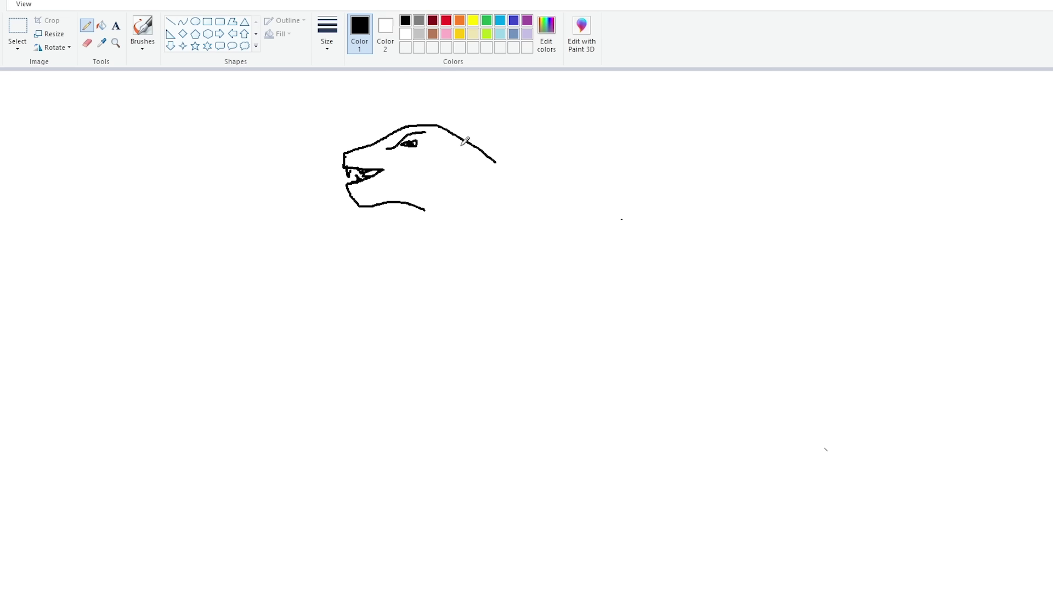
# Add long cheek lines behind the eye, and outline the neck sloping down to a diagonal base line.
pyautogui.moveTo(435, 135)
pyautogui.mouseDown()
pyautogui.moveTo(412, 155)
pyautogui.moveTo(480, 149)
pyautogui.mouseUp()
pyautogui.moveTo(408, 171); pyautogui.dragTo(516, 180)
pyautogui.moveTo(434, 184); pyautogui.dragTo(526, 187)
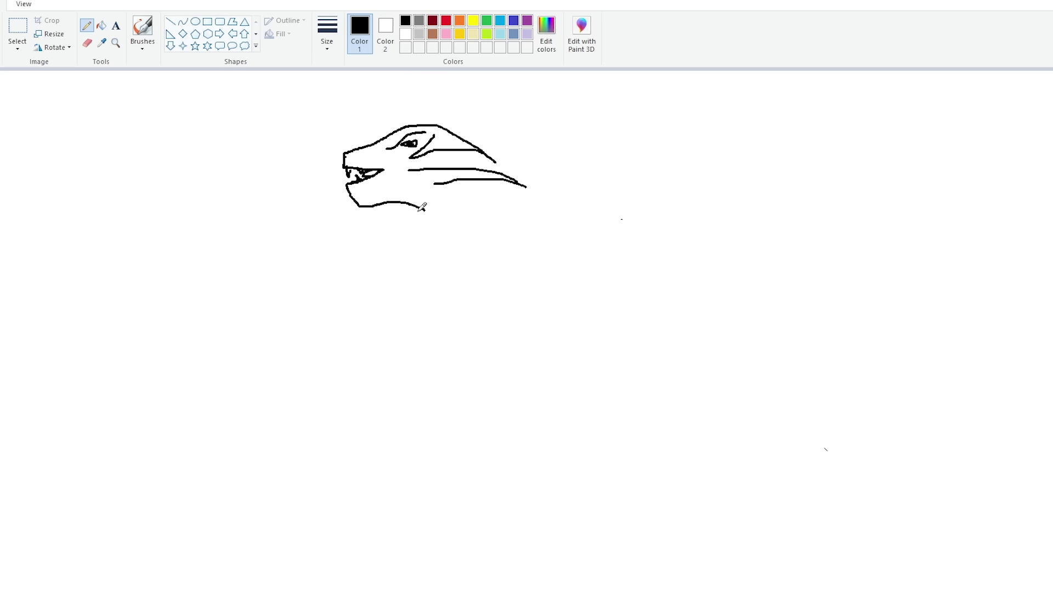
pyautogui.moveTo(423, 211)
pyautogui.mouseDown()
pyautogui.moveTo(445, 215)
pyautogui.moveTo(479, 275)
pyautogui.mouseUp()
pyautogui.moveTo(496, 162)
pyautogui.mouseDown()
pyautogui.moveTo(544, 211)
pyautogui.moveTo(555, 216)
pyautogui.moveTo(575, 200)
pyautogui.moveTo(479, 274)
pyautogui.mouseUp()
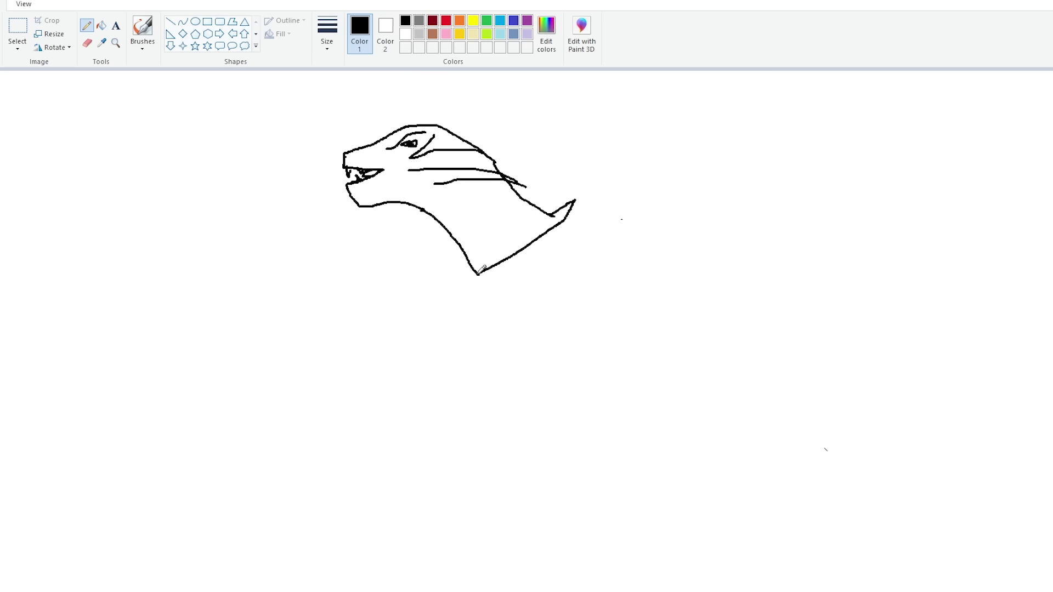
pyautogui.moveTo(490, 159); pyautogui.dragTo(567, 199)
# Draw the monster's front arm with claws, its belly, both legs and the long curve of its back.
pyautogui.moveTo(456, 285)
pyautogui.mouseDown()
pyautogui.moveTo(472, 434)
pyautogui.moveTo(473, 400)
pyautogui.moveTo(478, 416)
pyautogui.moveTo(487, 401)
pyautogui.moveTo(488, 421)
pyautogui.moveTo(494, 405)
pyautogui.moveTo(491, 351)
pyautogui.moveTo(503, 329)
pyautogui.moveTo(494, 308)
pyautogui.moveTo(521, 374)
pyautogui.moveTo(612, 435)
pyautogui.moveTo(596, 523)
pyautogui.moveTo(645, 591)
pyautogui.mouseUp()
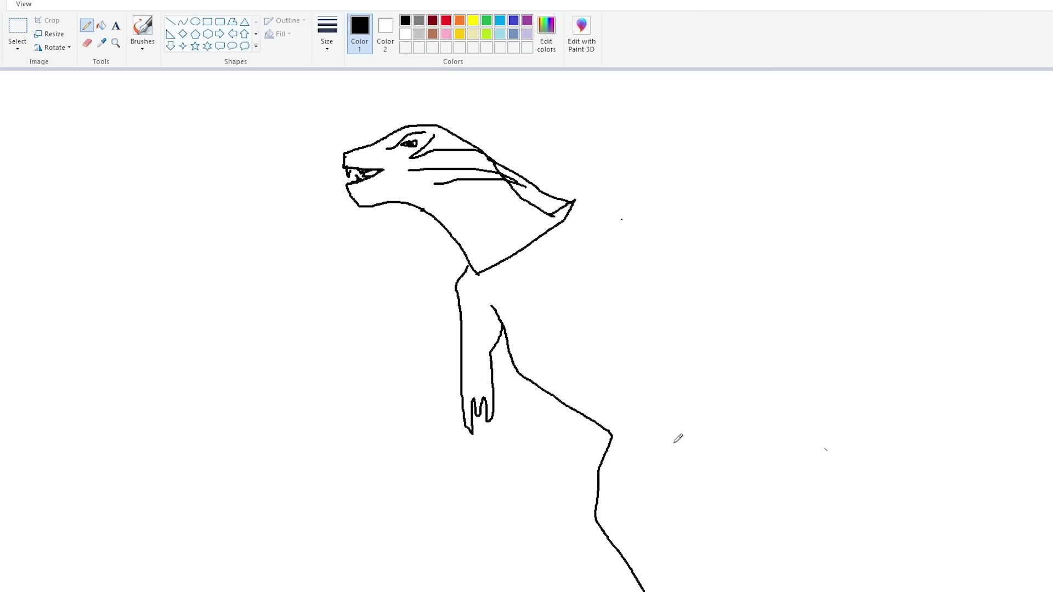
pyautogui.moveTo(693, 451)
pyautogui.mouseDown()
pyautogui.moveTo(674, 480)
pyautogui.moveTo(704, 512)
pyautogui.moveTo(725, 591)
pyautogui.mouseUp()
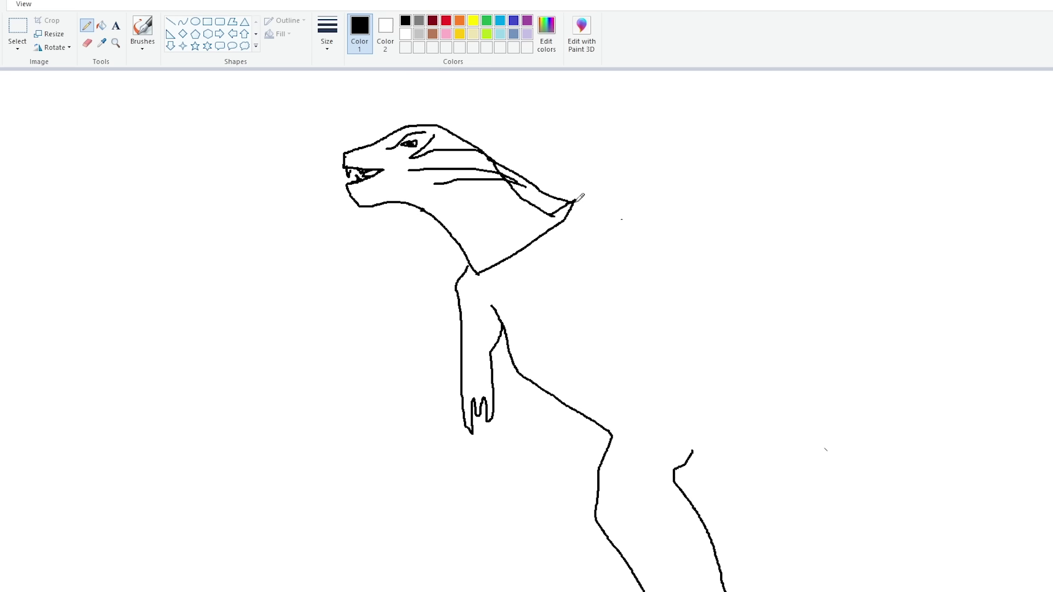
pyautogui.moveTo(573, 202)
pyautogui.mouseDown()
pyautogui.moveTo(667, 251)
pyautogui.moveTo(710, 301)
pyautogui.moveTo(749, 321)
pyautogui.moveTo(830, 512)
pyautogui.moveTo(843, 591)
pyautogui.mouseUp()
pyautogui.moveTo(686, 462)
pyautogui.mouseDown()
pyautogui.moveTo(681, 475)
pyautogui.moveTo(743, 591)
pyautogui.mouseUp()
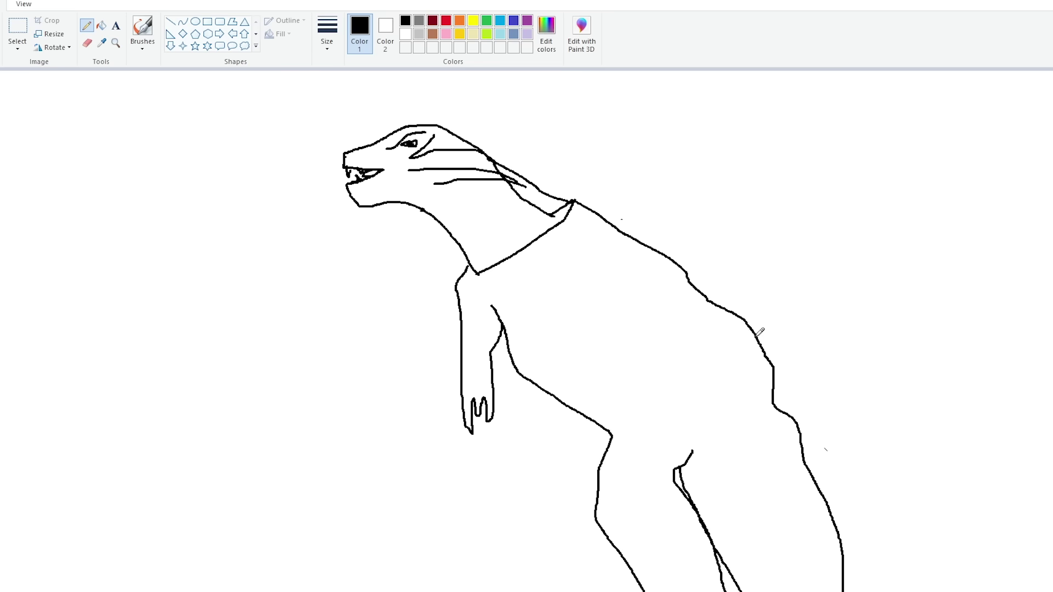
# Draw a long upswept tail with jagged ridges, and add pointed dorsal spikes along the neck and back.
pyautogui.moveTo(756, 336)
pyautogui.mouseDown()
pyautogui.moveTo(804, 362)
pyautogui.moveTo(853, 367)
pyautogui.moveTo(938, 346)
pyautogui.moveTo(1052, 293)
pyautogui.moveTo(1037, 329)
pyautogui.moveTo(963, 388)
pyautogui.moveTo(805, 462)
pyautogui.mouseUp()
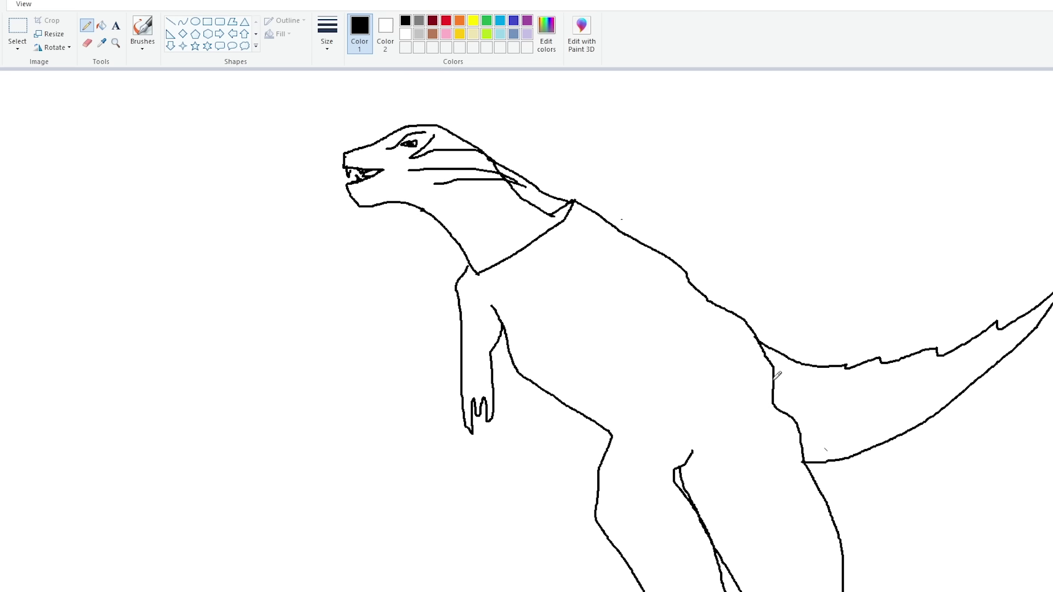
pyautogui.moveTo(774, 380)
pyautogui.mouseDown()
pyautogui.moveTo(820, 372)
pyautogui.moveTo(846, 405)
pyautogui.moveTo(878, 412)
pyautogui.moveTo(910, 394)
pyautogui.moveTo(914, 403)
pyautogui.moveTo(1039, 305)
pyautogui.mouseUp()
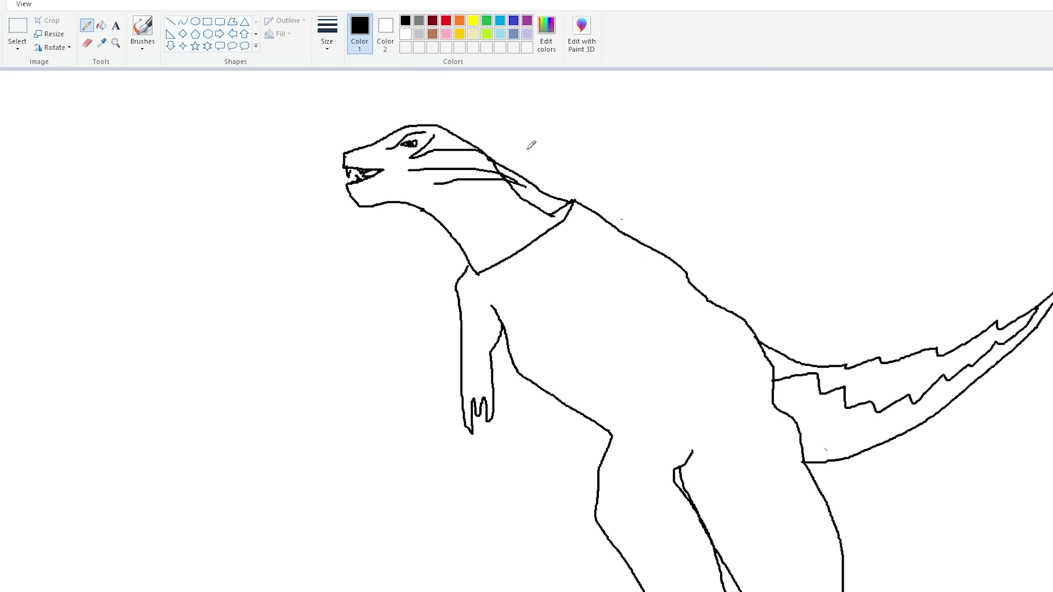
pyautogui.moveTo(479, 150)
pyautogui.mouseDown()
pyautogui.moveTo(515, 137)
pyautogui.moveTo(517, 154)
pyautogui.moveTo(577, 134)
pyautogui.moveTo(569, 166)
pyautogui.moveTo(590, 164)
pyautogui.moveTo(588, 181)
pyautogui.moveTo(633, 174)
pyautogui.moveTo(638, 217)
pyautogui.moveTo(676, 220)
pyautogui.moveTo(673, 236)
pyautogui.moveTo(692, 236)
pyautogui.moveTo(686, 250)
pyautogui.moveTo(733, 310)
pyautogui.mouseUp()
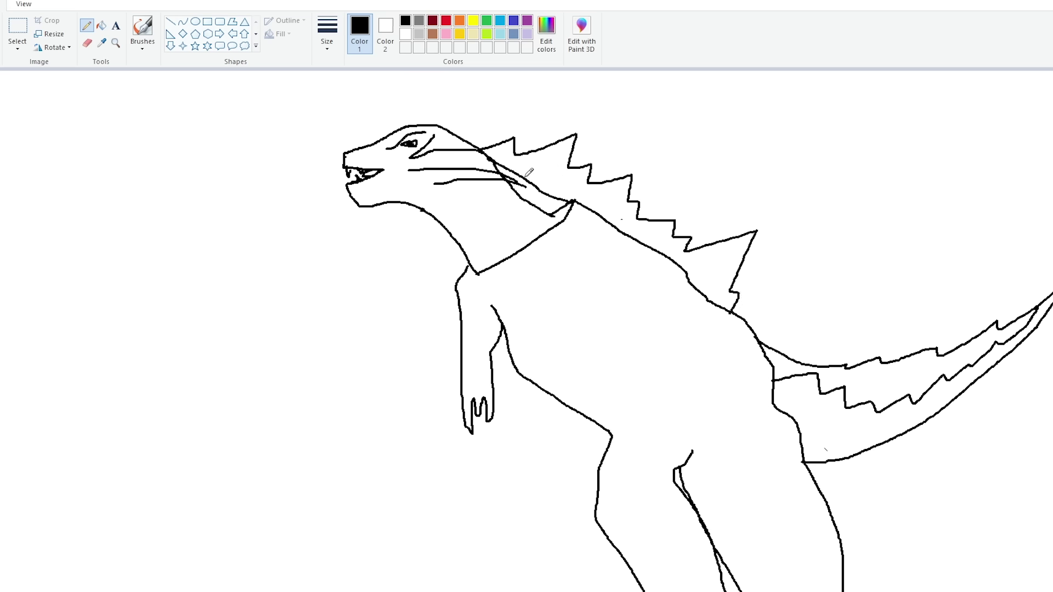
pyautogui.moveTo(527, 175)
pyautogui.mouseDown()
pyautogui.moveTo(554, 161)
pyautogui.moveTo(555, 189)
pyautogui.moveTo(597, 211)
pyautogui.moveTo(628, 198)
pyautogui.moveTo(632, 233)
pyautogui.mouseUp()
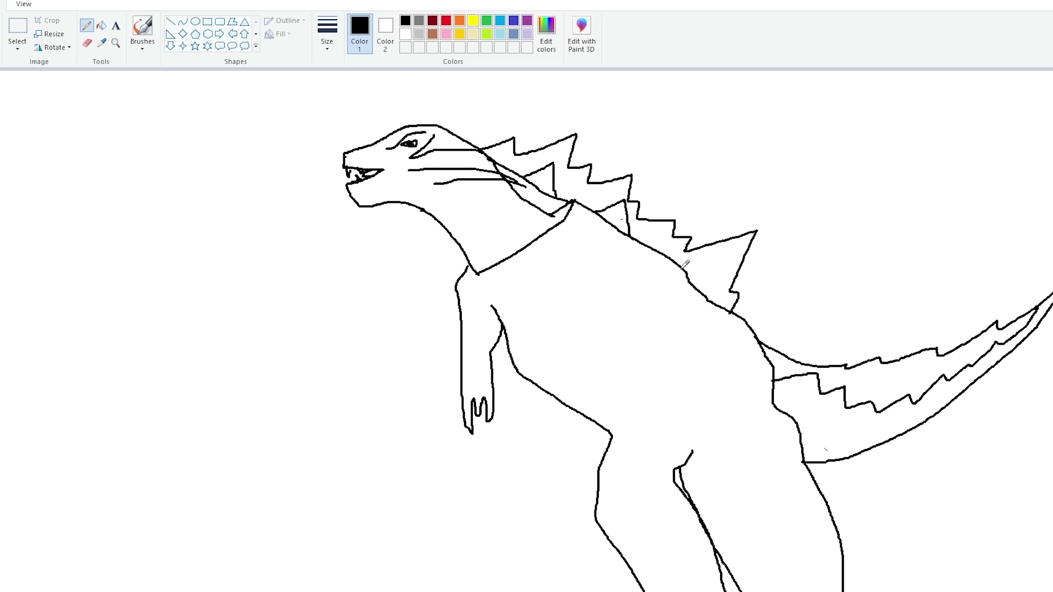
pyautogui.moveTo(682, 269)
pyautogui.mouseDown()
pyautogui.moveTo(725, 258)
pyautogui.moveTo(709, 299)
pyautogui.mouseUp()
pyautogui.moveTo(800, 424)
pyautogui.mouseDown()
pyautogui.moveTo(826, 408)
pyautogui.moveTo(859, 421)
pyautogui.moveTo(904, 412)
pyautogui.moveTo(948, 378)
pyautogui.mouseUp()
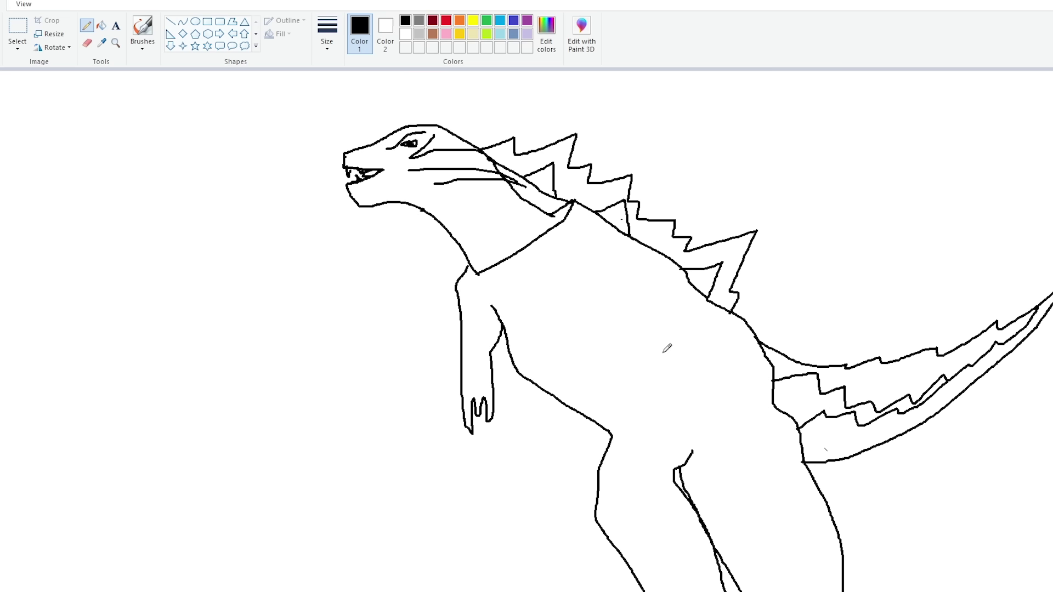
# Add curved muscle lines on the torso and draw a second clawed arm hanging from the back shoulder.
pyautogui.moveTo(529, 361)
pyautogui.mouseDown()
pyautogui.moveTo(609, 275)
pyautogui.moveTo(571, 376)
pyautogui.mouseUp()
pyautogui.moveTo(655, 367); pyautogui.dragTo(627, 412)
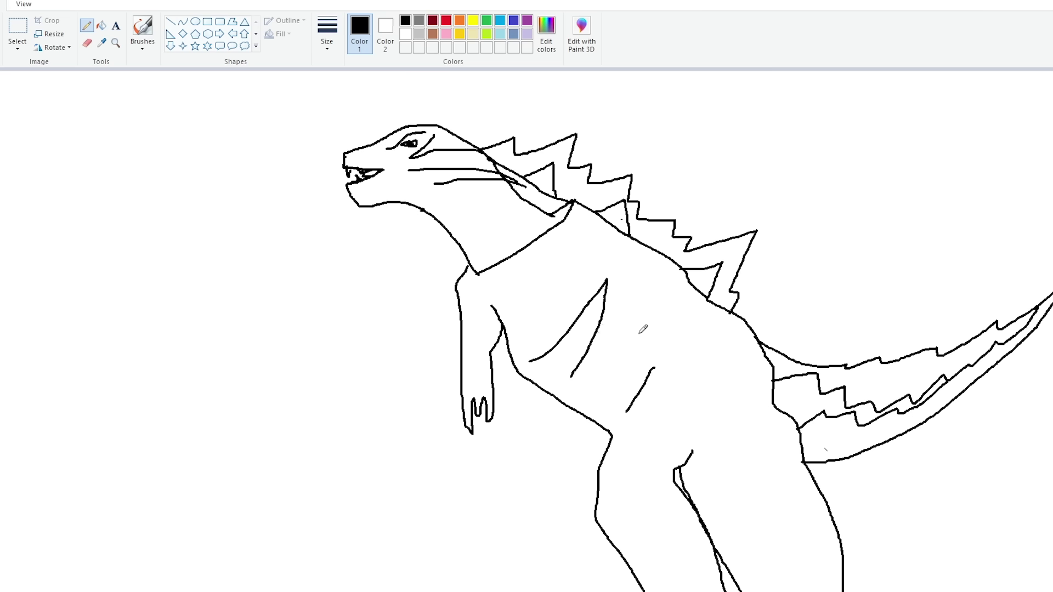
pyautogui.moveTo(606, 302)
pyautogui.mouseDown()
pyautogui.moveTo(681, 374)
pyautogui.moveTo(686, 399)
pyautogui.mouseUp()
pyautogui.moveTo(628, 234)
pyautogui.mouseDown()
pyautogui.moveTo(680, 277)
pyautogui.moveTo(741, 406)
pyautogui.moveTo(716, 397)
pyautogui.moveTo(717, 419)
pyautogui.moveTo(705, 393)
pyautogui.moveTo(698, 406)
pyautogui.moveTo(685, 383)
pyautogui.moveTo(688, 392)
pyautogui.mouseUp()
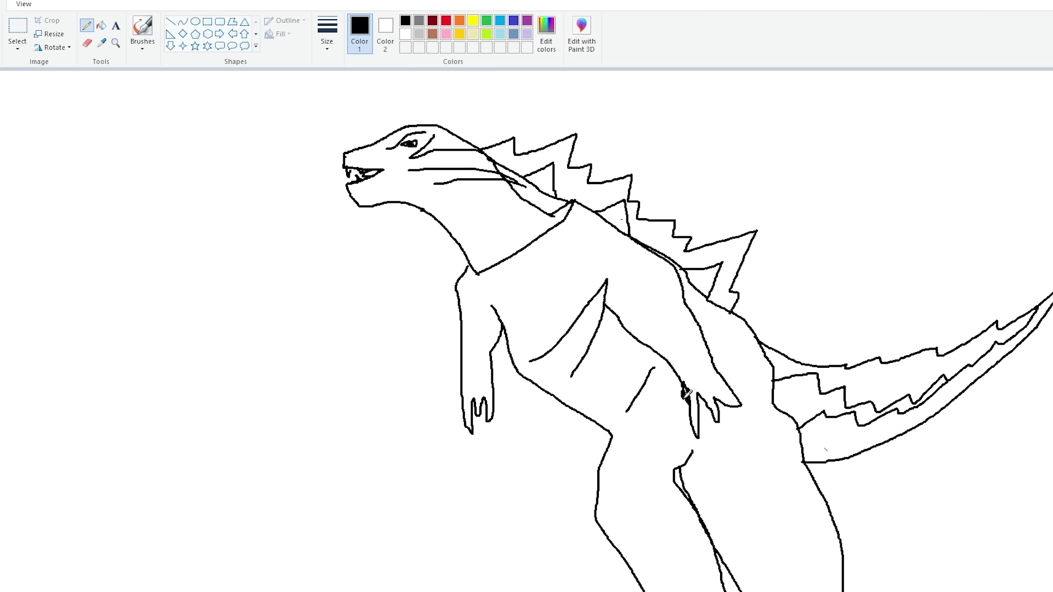
# Erase the front arm's forearm and hand, and redraw them as a longer forearm ending in two curved claws.
pyautogui.click(87, 43)
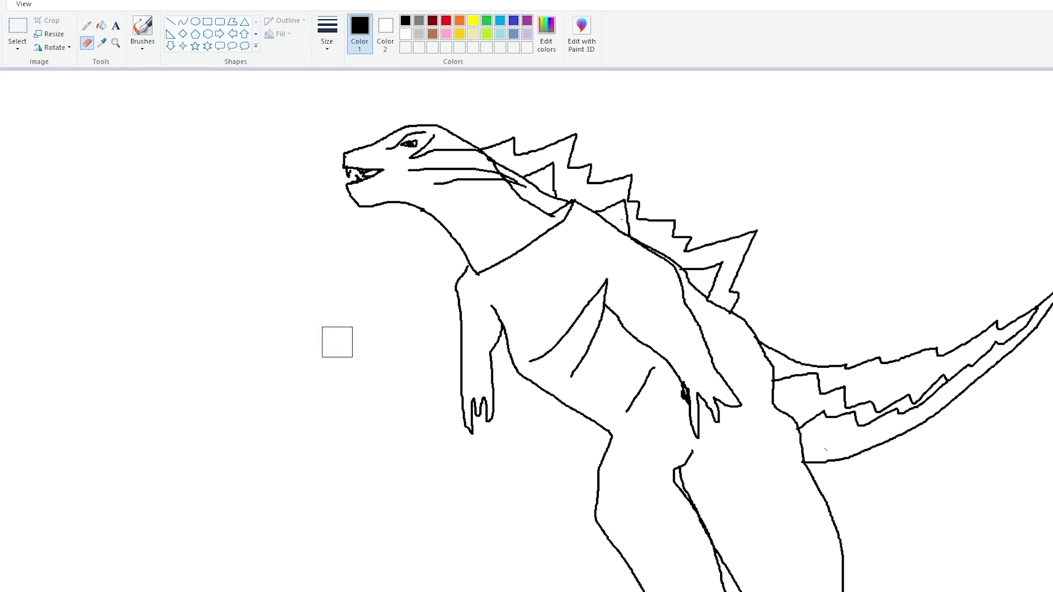
pyautogui.moveTo(456, 433)
pyautogui.mouseDown()
pyautogui.moveTo(495, 390)
pyautogui.moveTo(450, 406)
pyautogui.mouseUp()
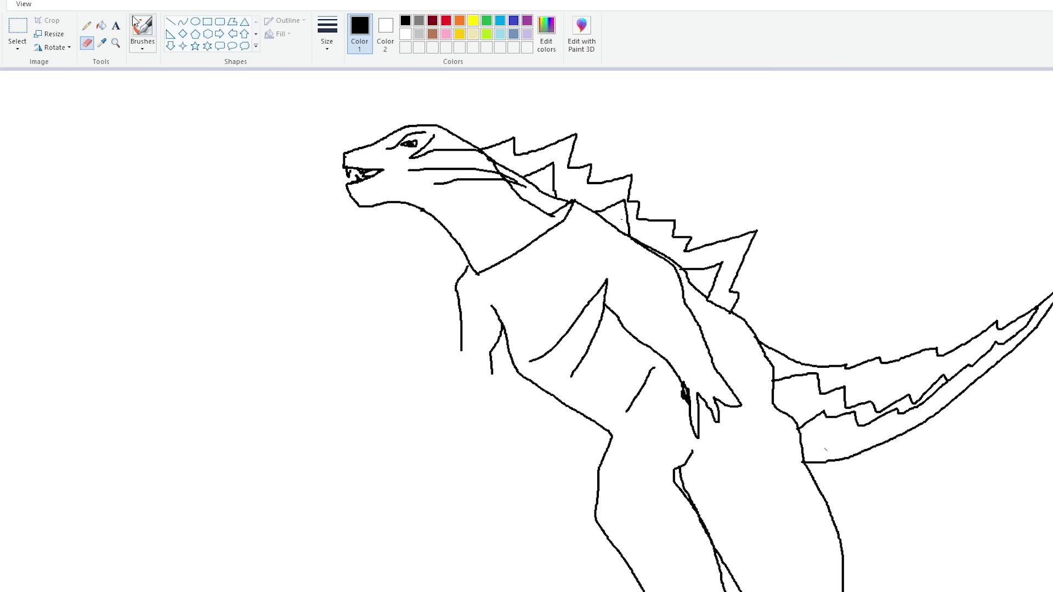
pyautogui.click(87, 26)
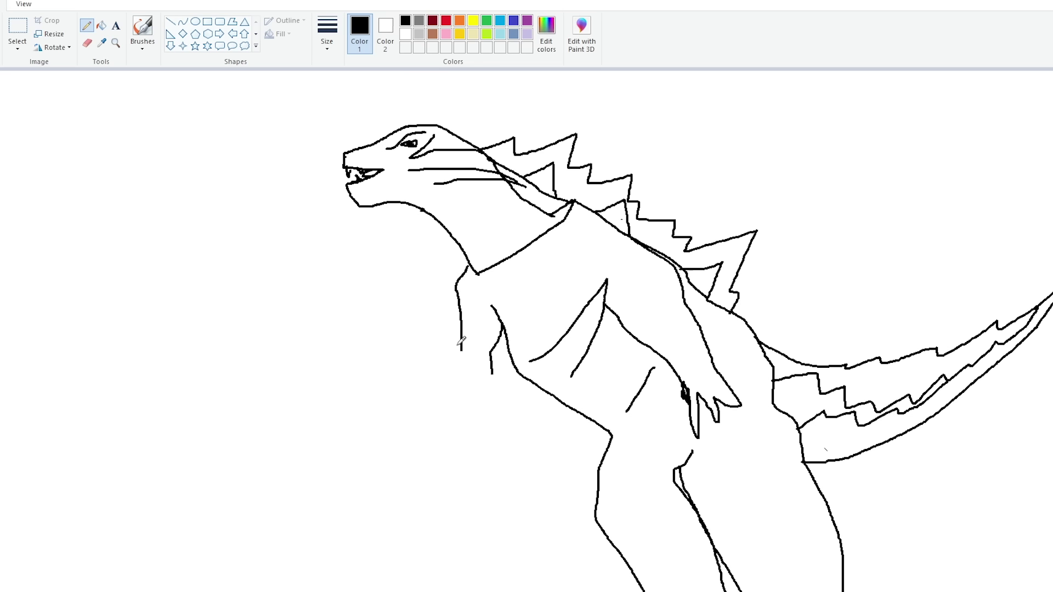
pyautogui.moveTo(461, 349)
pyautogui.mouseDown()
pyautogui.moveTo(482, 442)
pyautogui.moveTo(495, 357)
pyautogui.mouseUp()
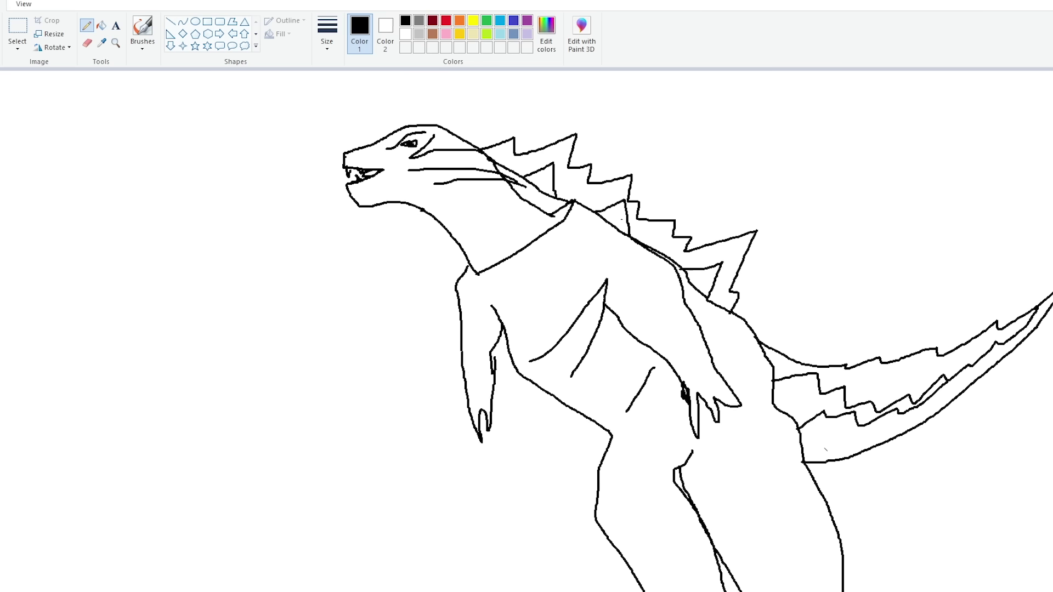
pyautogui.hotkey('ctrl', 'z')
pyautogui.hotkey('ctrl', 'z')
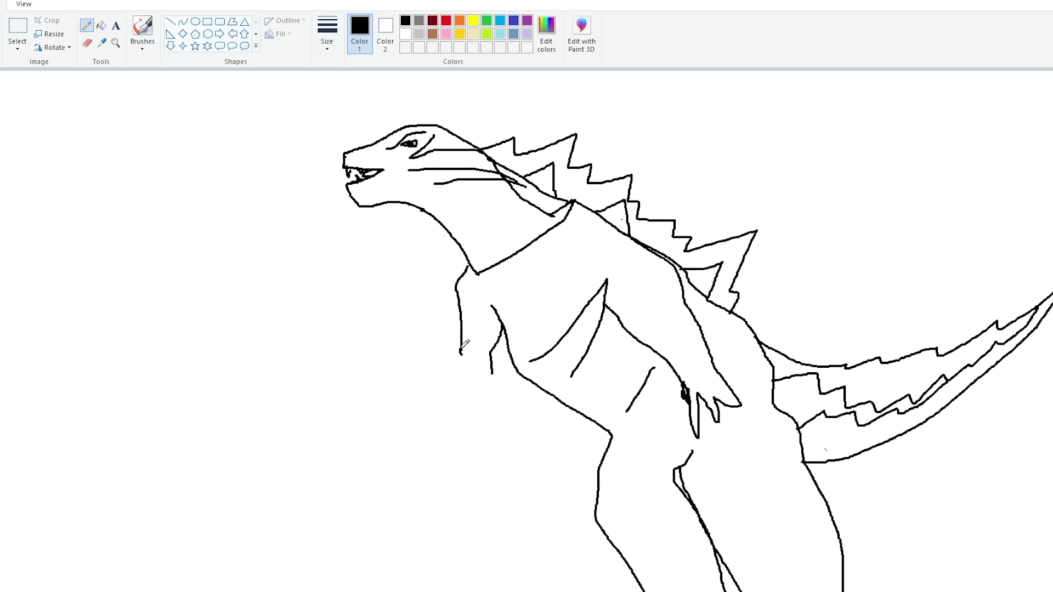
pyautogui.moveTo(461, 354)
pyautogui.mouseDown()
pyautogui.moveTo(480, 508)
pyautogui.moveTo(482, 468)
pyautogui.mouseUp()
pyautogui.moveTo(498, 463)
pyautogui.mouseDown()
pyautogui.moveTo(496, 483)
pyautogui.moveTo(491, 352)
pyautogui.mouseUp()
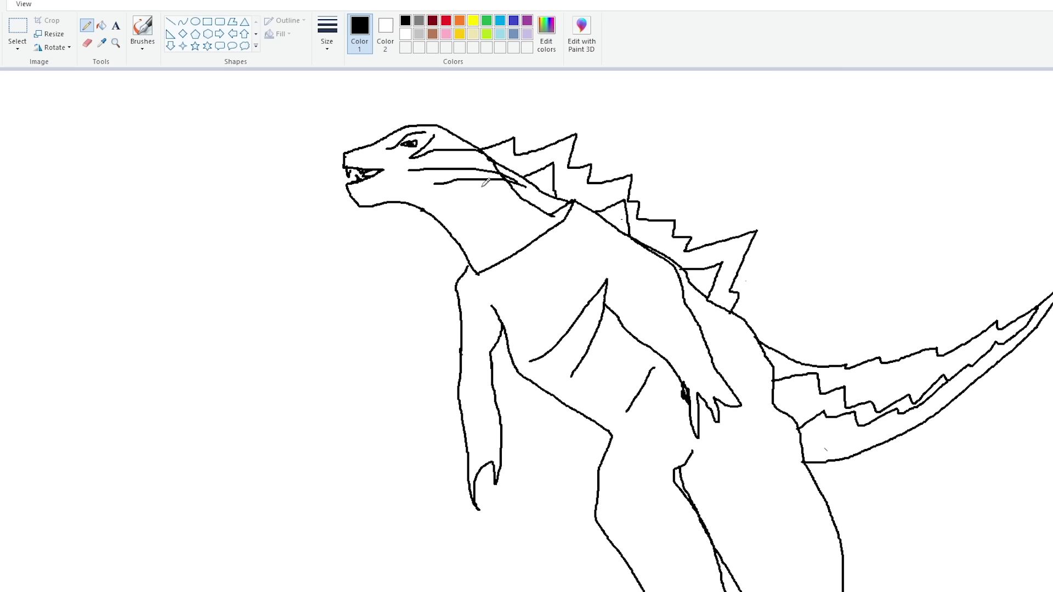
# Draw small spikes along the side of the neck and lines crossing the throat.
pyautogui.moveTo(498, 180)
pyautogui.mouseDown()
pyautogui.moveTo(491, 203)
pyautogui.moveTo(527, 197)
pyautogui.moveTo(582, 232)
pyautogui.moveTo(603, 214)
pyautogui.mouseUp()
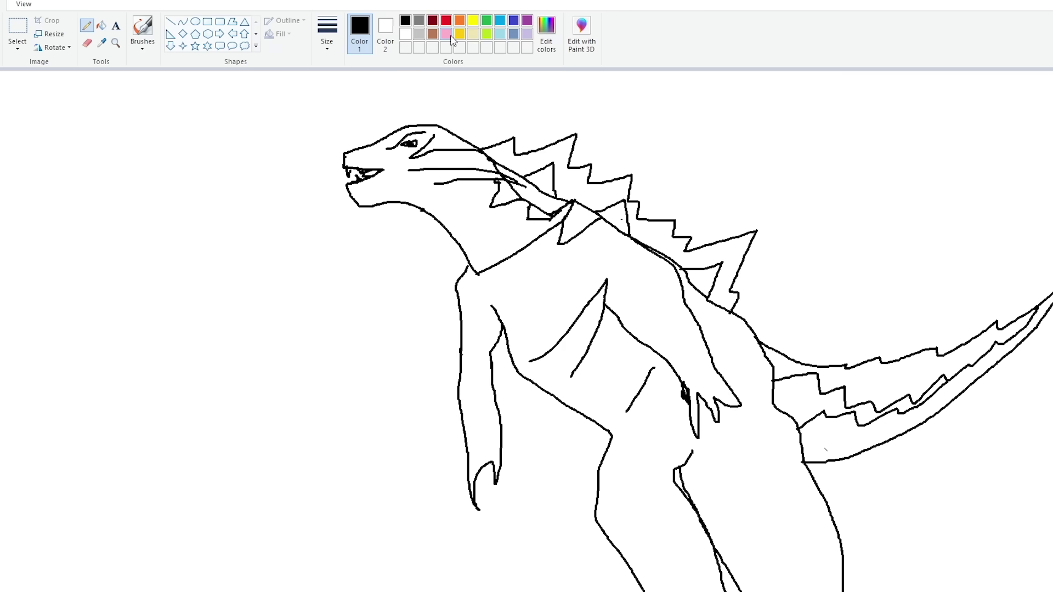
pyautogui.moveTo(423, 208)
pyautogui.mouseDown()
pyautogui.moveTo(456, 180)
pyautogui.moveTo(491, 181)
pyautogui.moveTo(447, 222)
pyautogui.mouseUp()
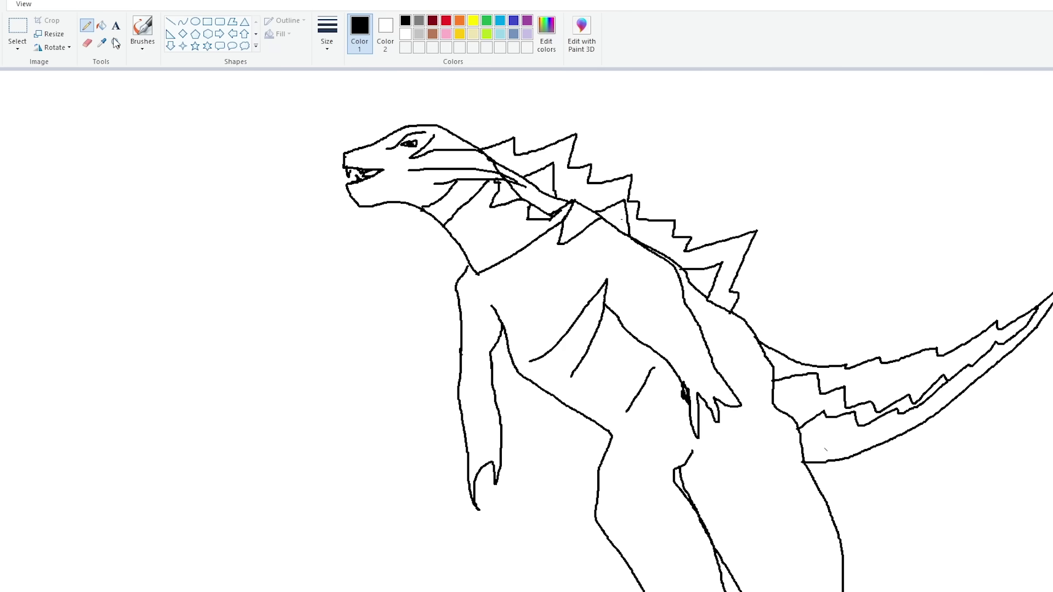
pyautogui.click(101, 25)
pyautogui.click(419, 21)
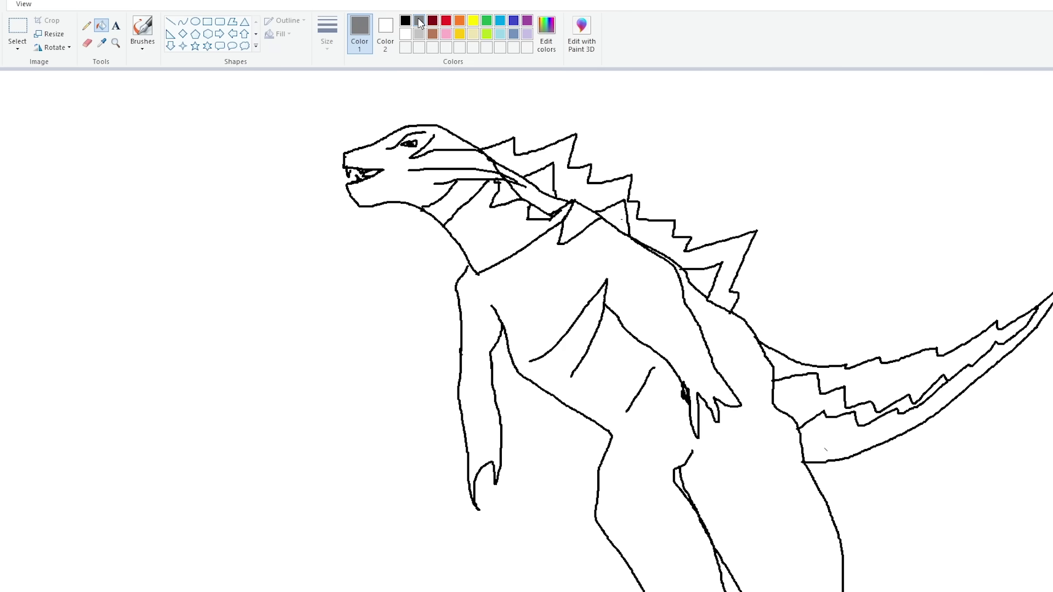
pyautogui.click(561, 259)
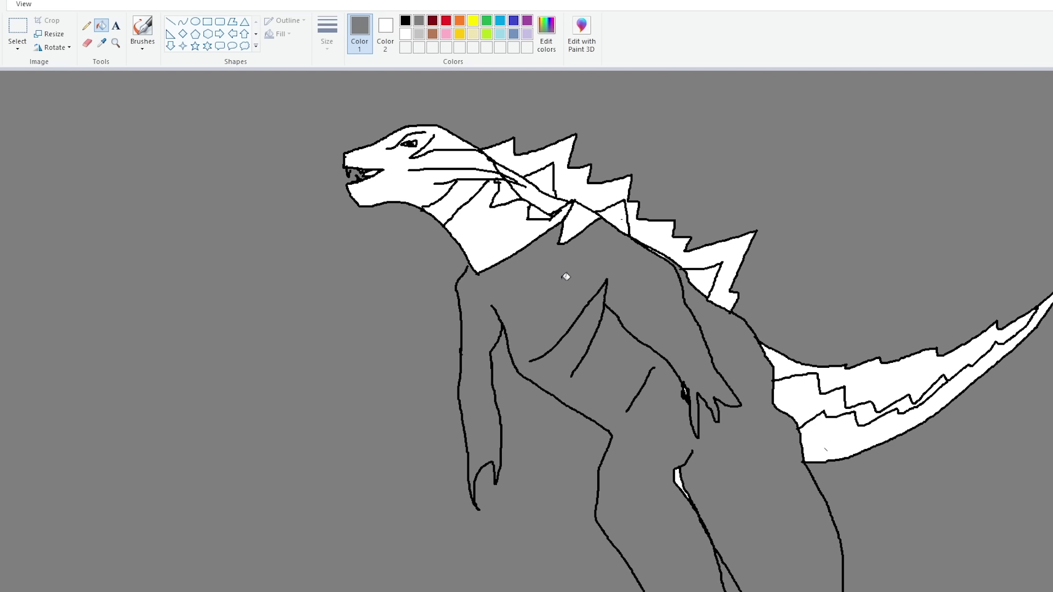
pyautogui.hotkey('ctrl', 'z')
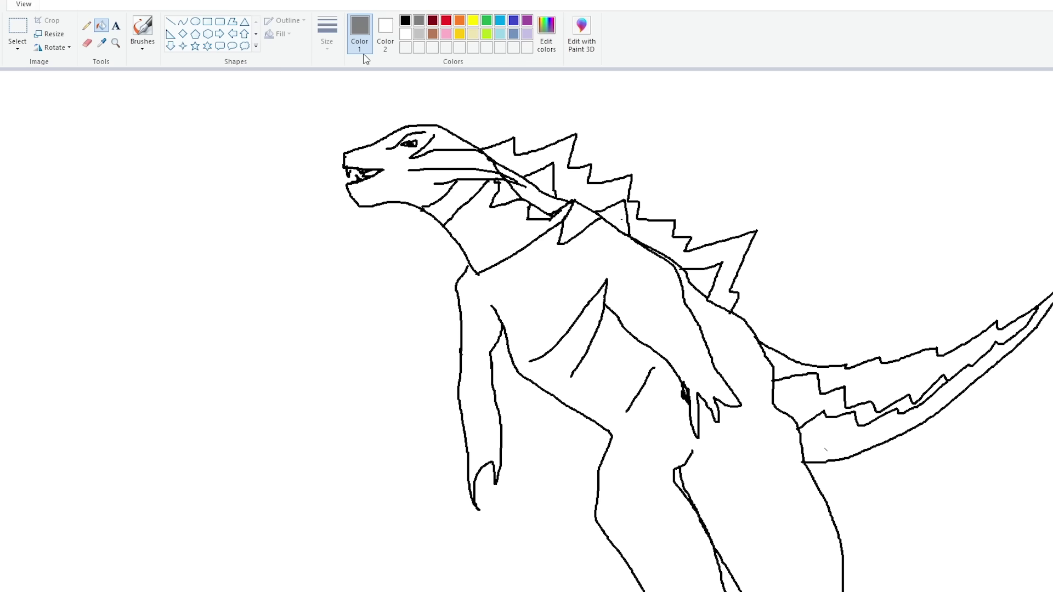
pyautogui.click(405, 21)
pyautogui.click(419, 21)
pyautogui.click(536, 280)
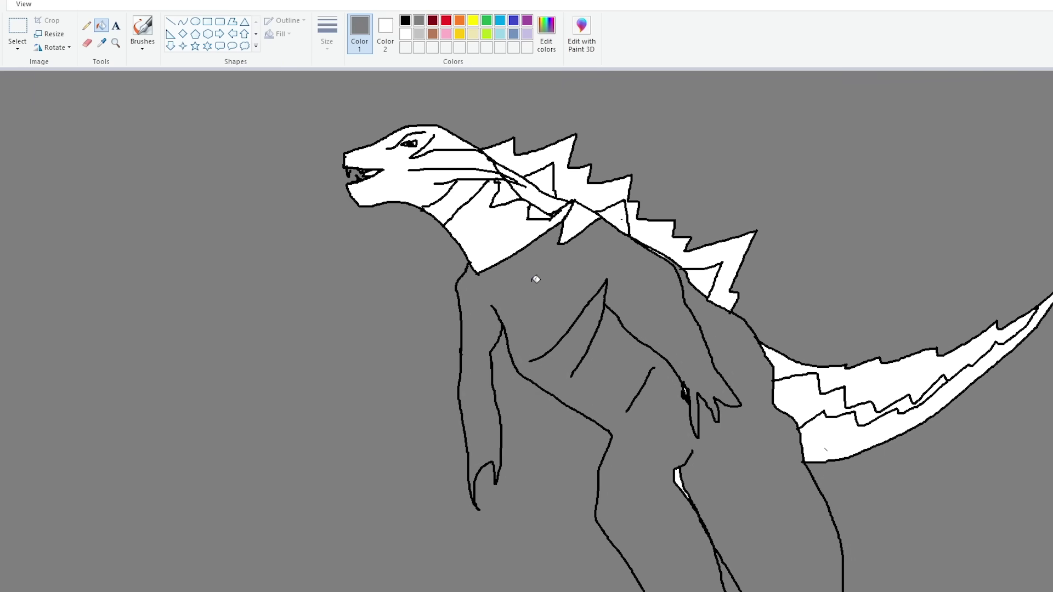
pyautogui.hotkey('ctrl', 'z')
# Fill the monster's body, neck and head with dark gray.
pyautogui.click(406, 21)
pyautogui.click(419, 21)
pyautogui.click(518, 301)
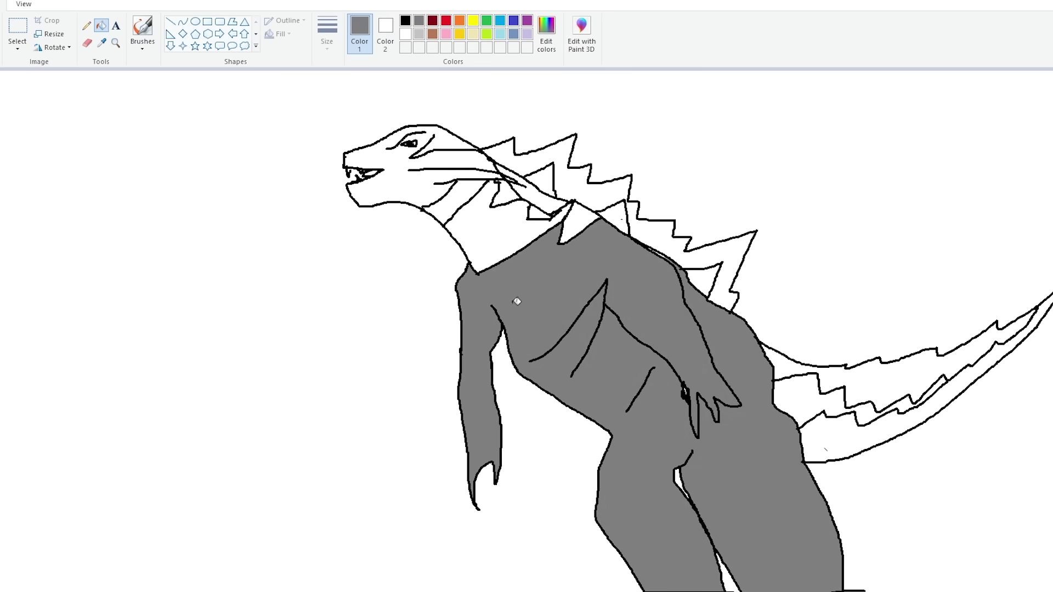
pyautogui.click(499, 218)
pyautogui.click(462, 195)
pyautogui.click(471, 159)
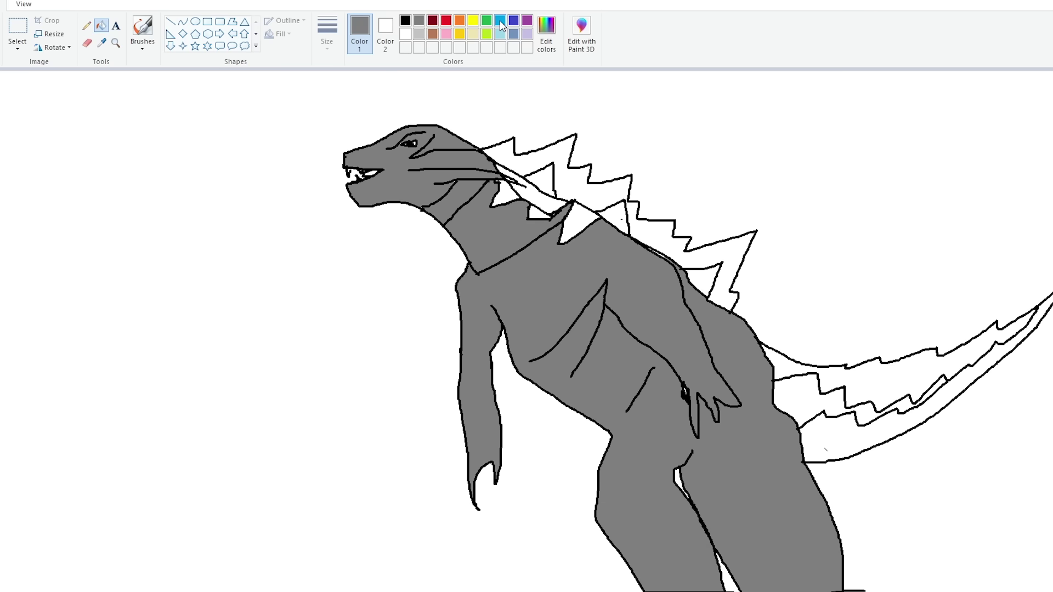
# Recolor the monster's neck, body and head light gray with the Fill tool.
pyautogui.click(419, 35)
pyautogui.click(499, 231)
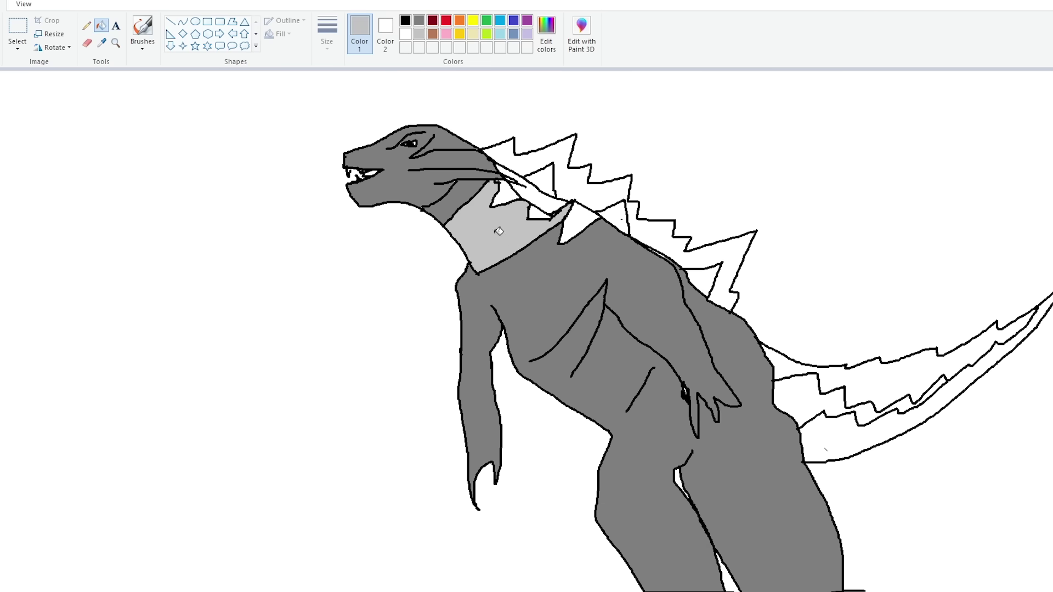
pyautogui.click(527, 272)
pyautogui.click(426, 183)
pyautogui.click(480, 198)
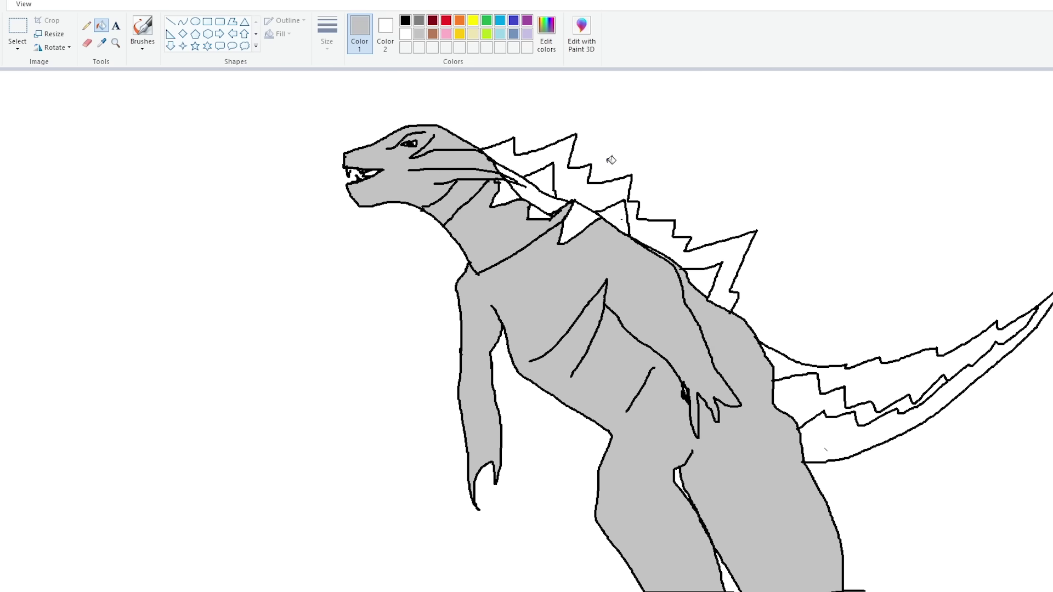
# Fill the small inner spikes along the neck and back with light turquoise.
pyautogui.click(501, 34)
pyautogui.click(542, 181)
pyautogui.click(622, 217)
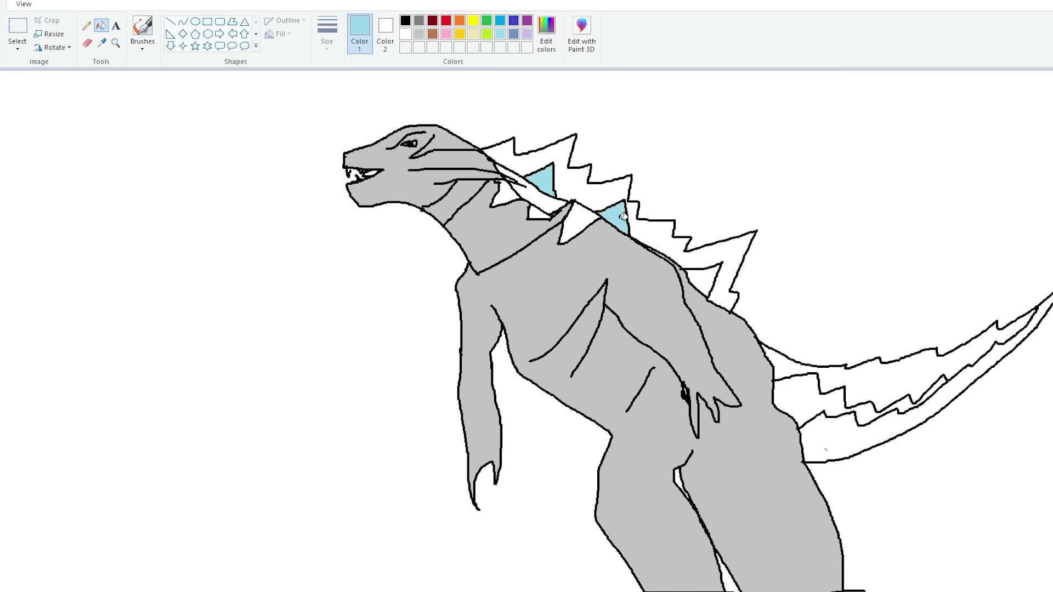
pyautogui.click(708, 279)
pyautogui.click(581, 224)
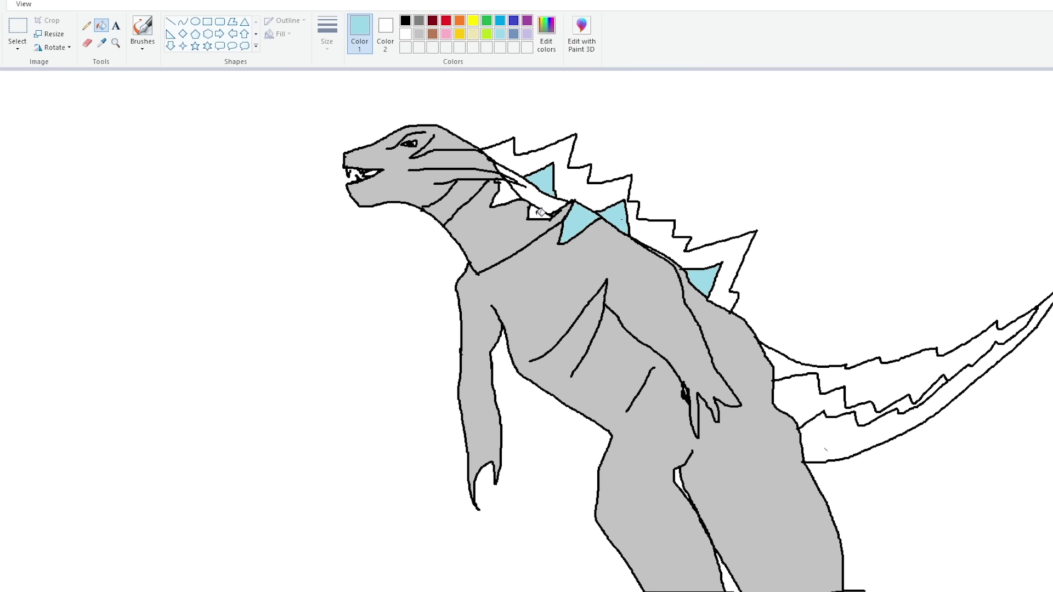
pyautogui.click(541, 213)
pyautogui.click(537, 198)
pyautogui.click(508, 193)
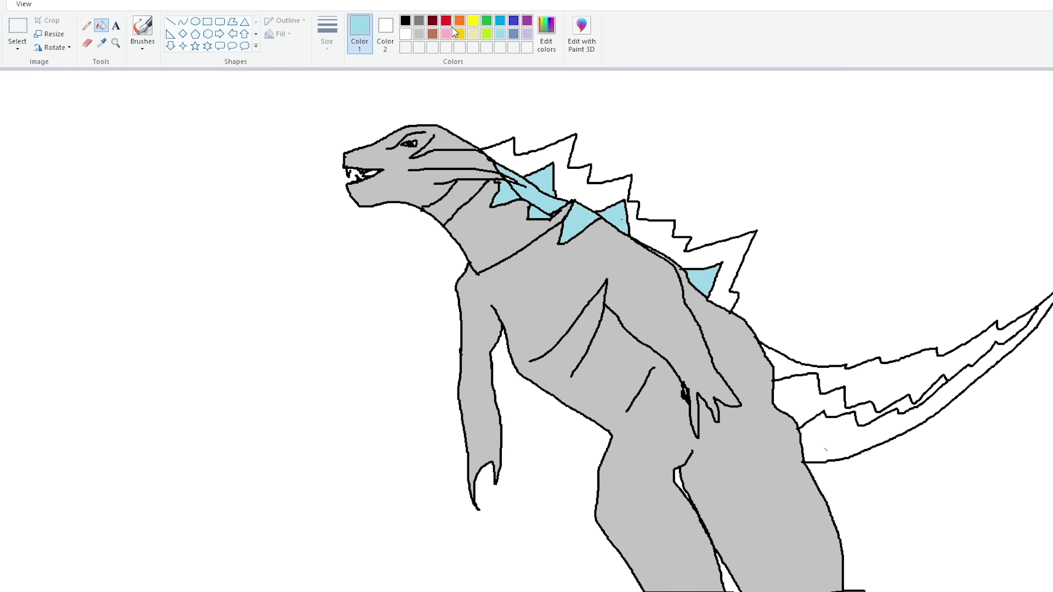
# Fill the large dorsal spikes and the tail's upper ridge with turquoise, and the tail's lower ridge with light turquoise.
pyautogui.click(499, 20)
pyautogui.click(546, 159)
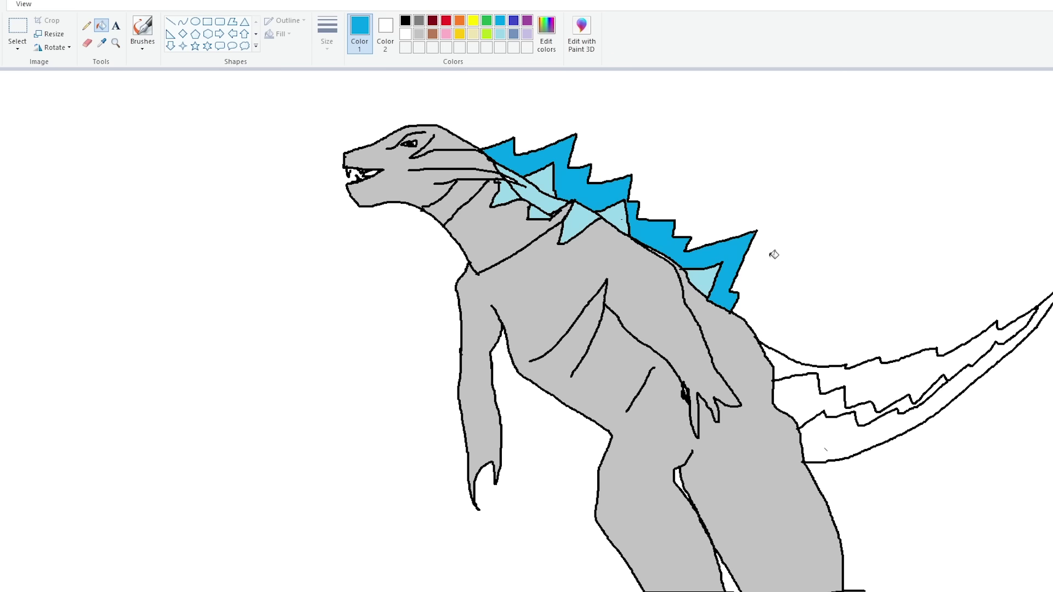
pyautogui.click(878, 380)
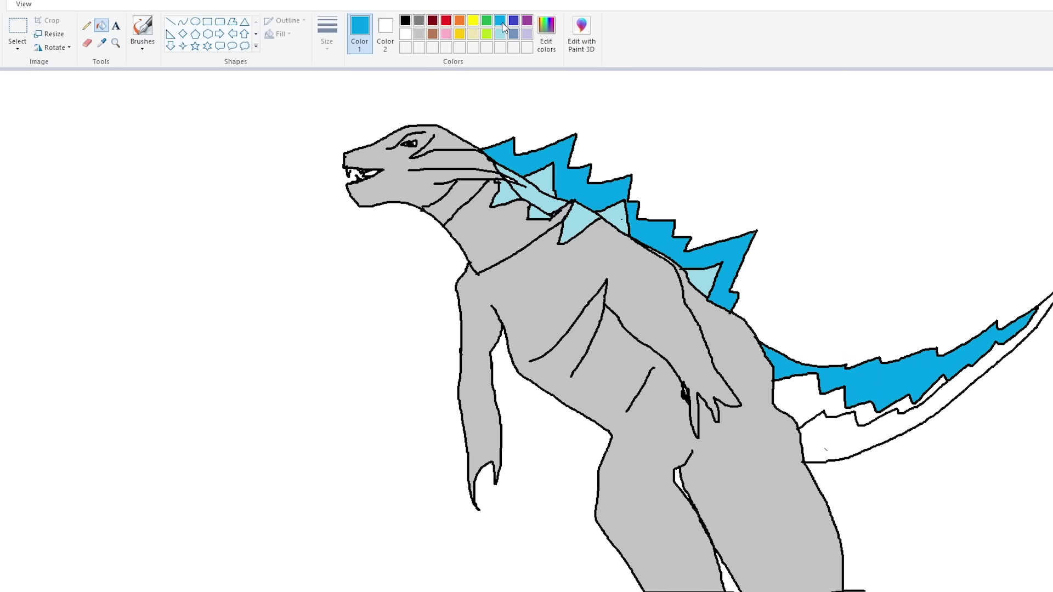
pyautogui.click(501, 33)
pyautogui.click(805, 401)
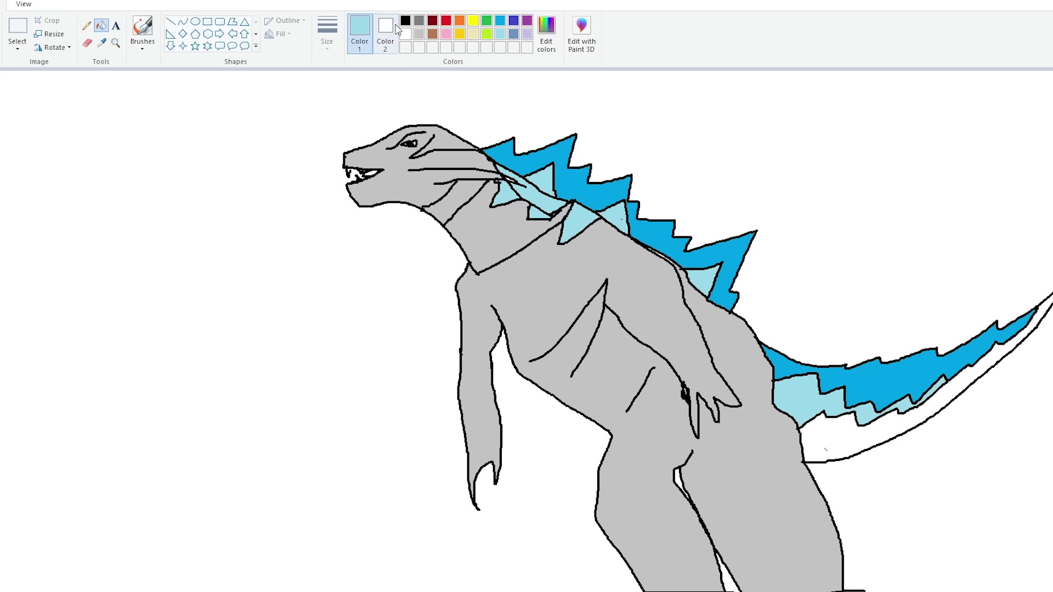
# Fill the remaining lower part of the tail with dark gray.
pyautogui.click(418, 34)
pyautogui.click(832, 438)
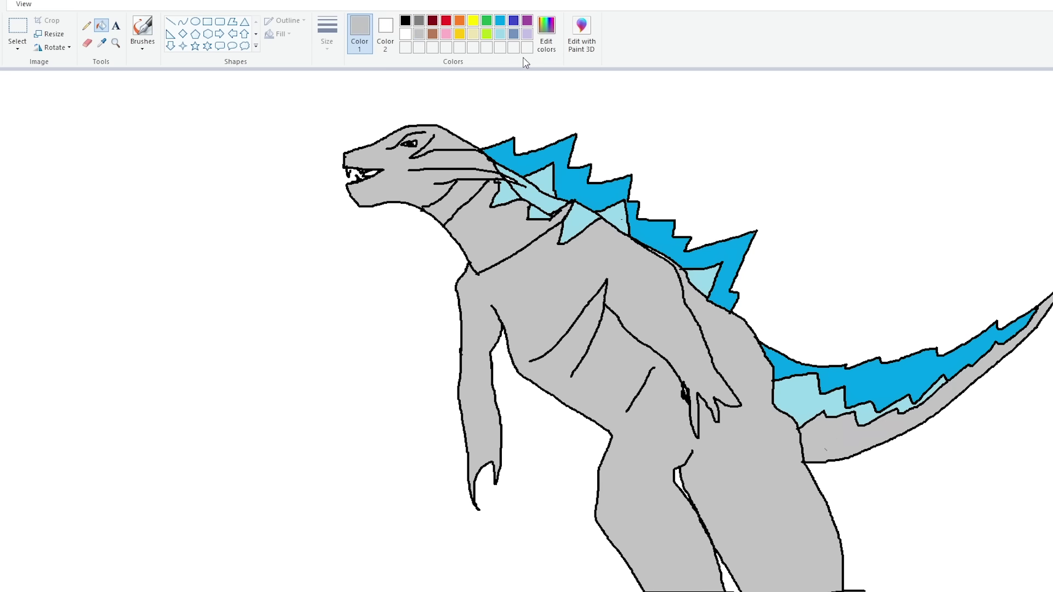
pyautogui.click(418, 20)
pyautogui.click(849, 441)
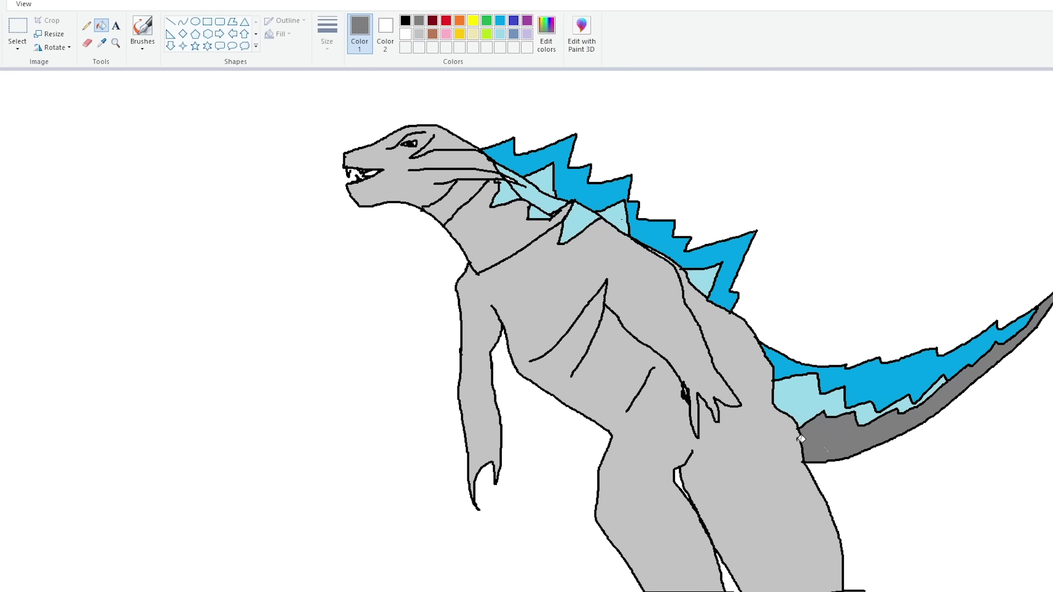
# Draw black shading boundaries with the Pencil from the neck down the back and rear leg, down the front leg, and along the tail's underside.
pyautogui.click(406, 21)
pyautogui.click(87, 28)
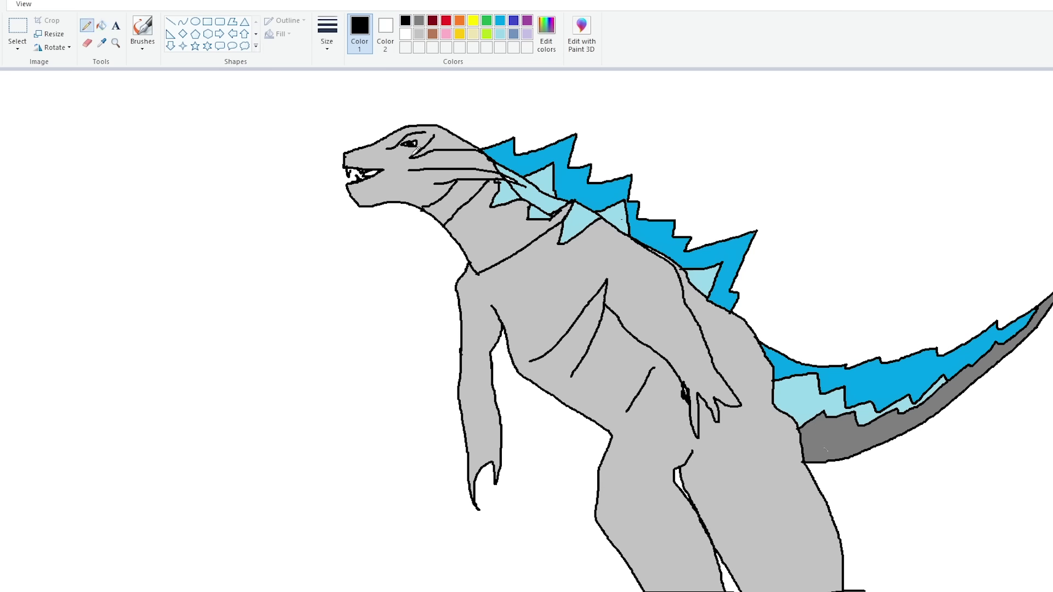
pyautogui.moveTo(450, 150)
pyautogui.mouseDown()
pyautogui.moveTo(529, 231)
pyautogui.moveTo(674, 306)
pyautogui.moveTo(708, 336)
pyautogui.moveTo(777, 458)
pyautogui.moveTo(796, 591)
pyautogui.mouseUp()
pyautogui.moveTo(625, 331); pyautogui.dragTo(697, 591)
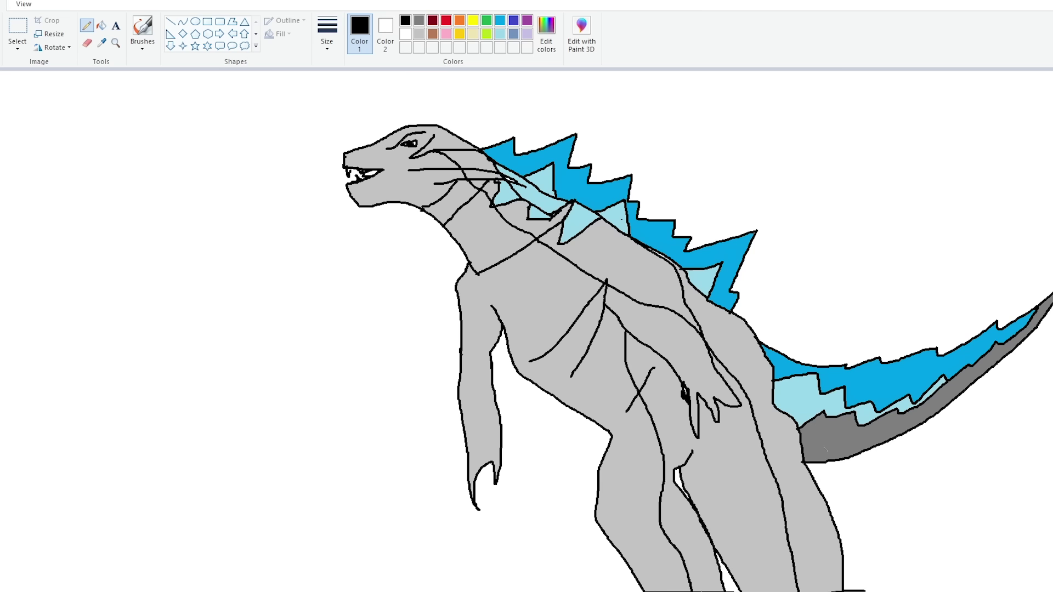
pyautogui.moveTo(801, 450); pyautogui.dragTo(872, 444)
# Fill the shading areas on the neck, back and legs with dark gray, and the tail's underside strip with light gray.
pyautogui.click(102, 26)
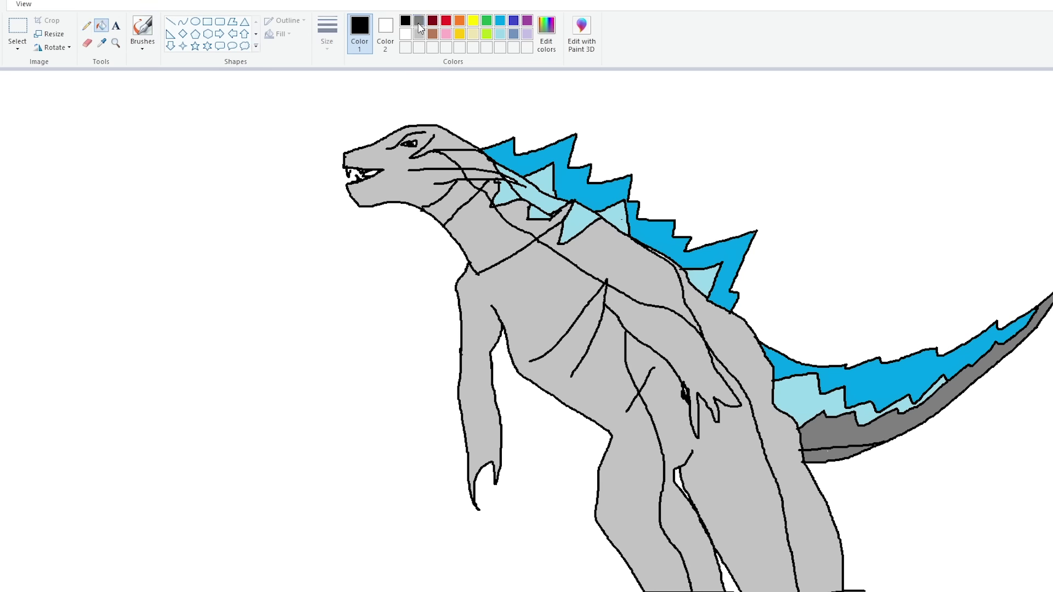
pyautogui.click(419, 20)
pyautogui.click(472, 160)
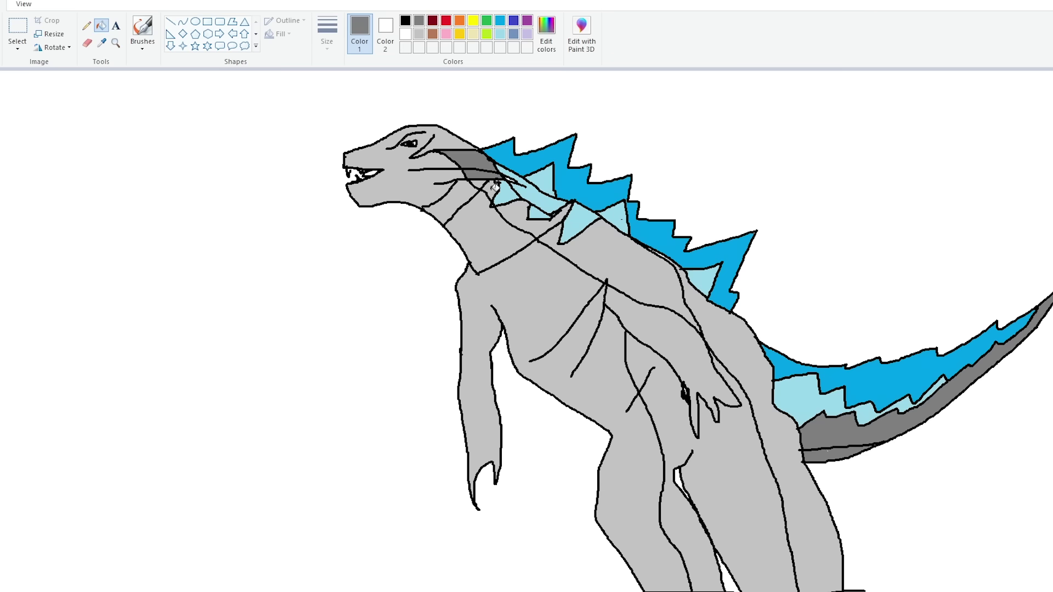
pyautogui.click(495, 187)
pyautogui.click(603, 253)
pyautogui.click(719, 339)
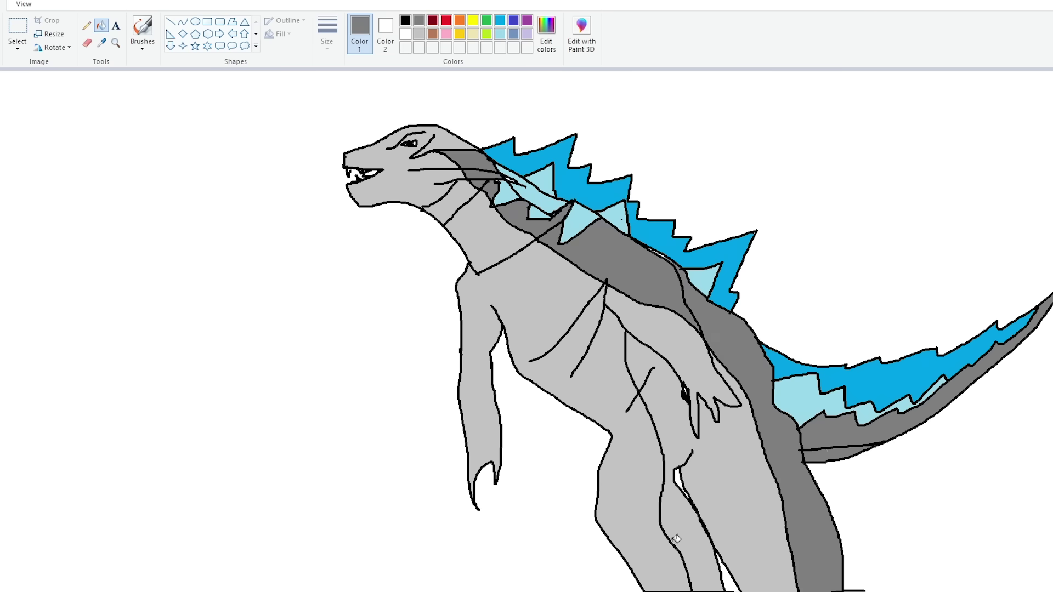
pyautogui.click(680, 535)
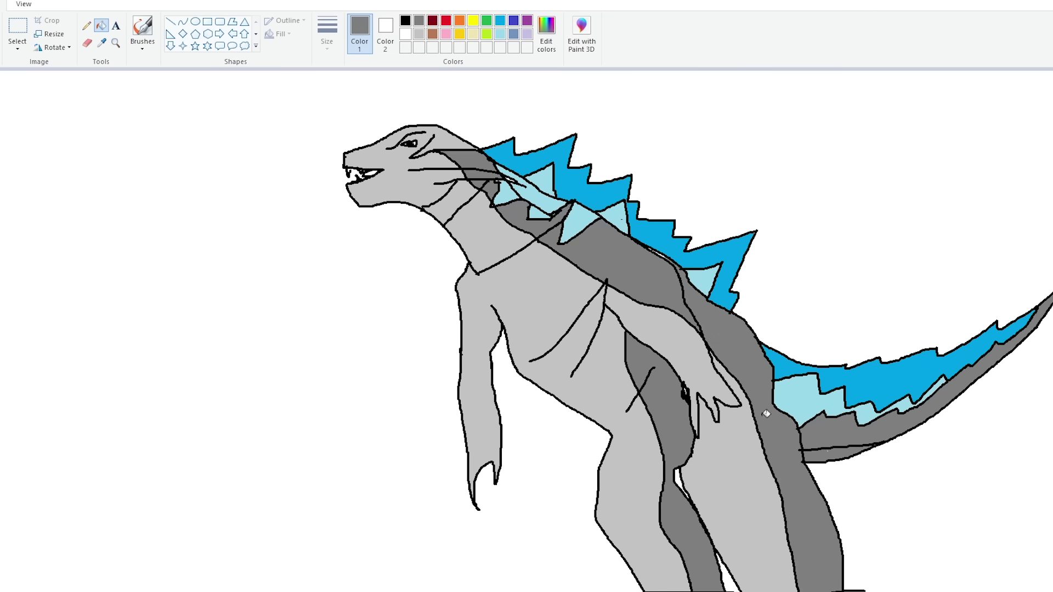
pyautogui.click(419, 34)
pyautogui.click(818, 449)
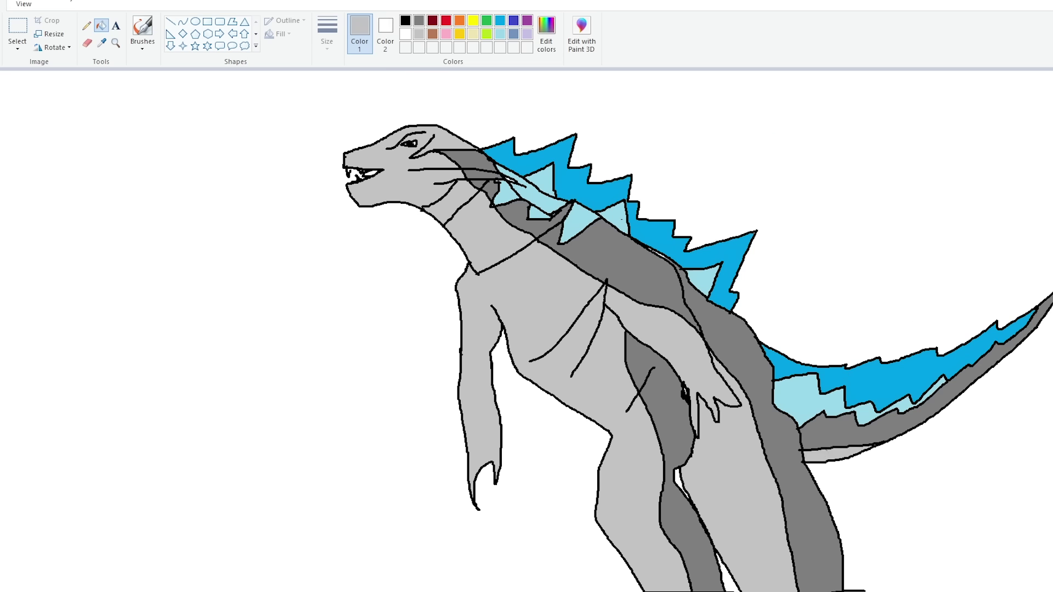
# Draw a black curved arrow from the neck to the empty area in front of the monster, and handwrite GODZILLA beside it.
pyautogui.click(85, 25)
pyautogui.click(405, 21)
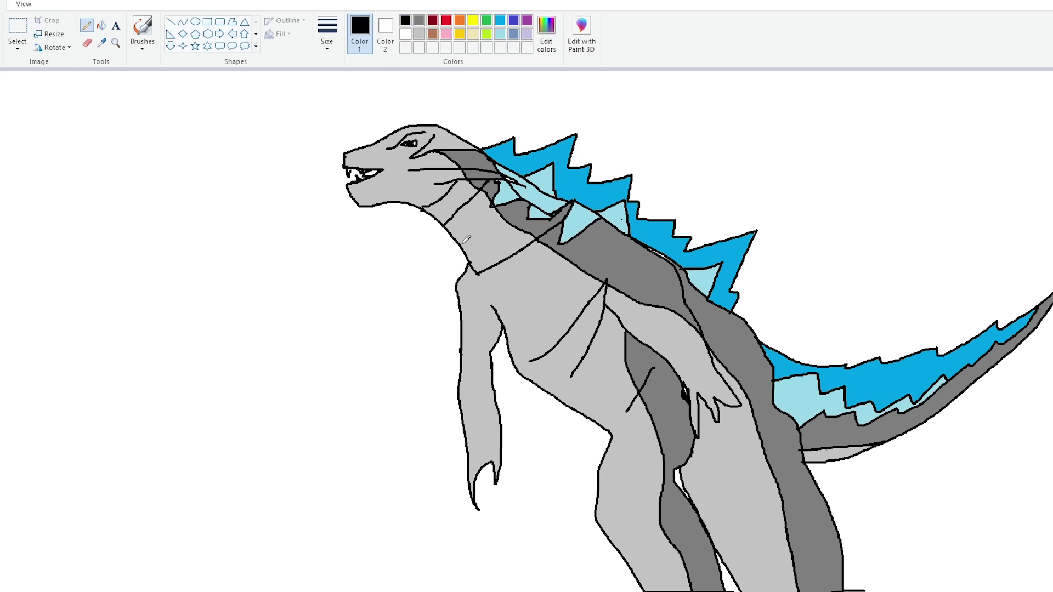
pyautogui.moveTo(463, 244)
pyautogui.mouseDown()
pyautogui.moveTo(283, 339)
pyautogui.moveTo(284, 330)
pyautogui.moveTo(328, 352)
pyautogui.mouseUp()
pyautogui.moveTo(47, 341)
pyautogui.mouseDown()
pyautogui.moveTo(43, 367)
pyautogui.moveTo(74, 356)
pyautogui.moveTo(93, 330)
pyautogui.moveTo(127, 341)
pyautogui.moveTo(134, 356)
pyautogui.moveTo(138, 337)
pyautogui.moveTo(175, 333)
pyautogui.mouseUp()
pyautogui.moveTo(177, 287); pyautogui.dragTo(208, 309)
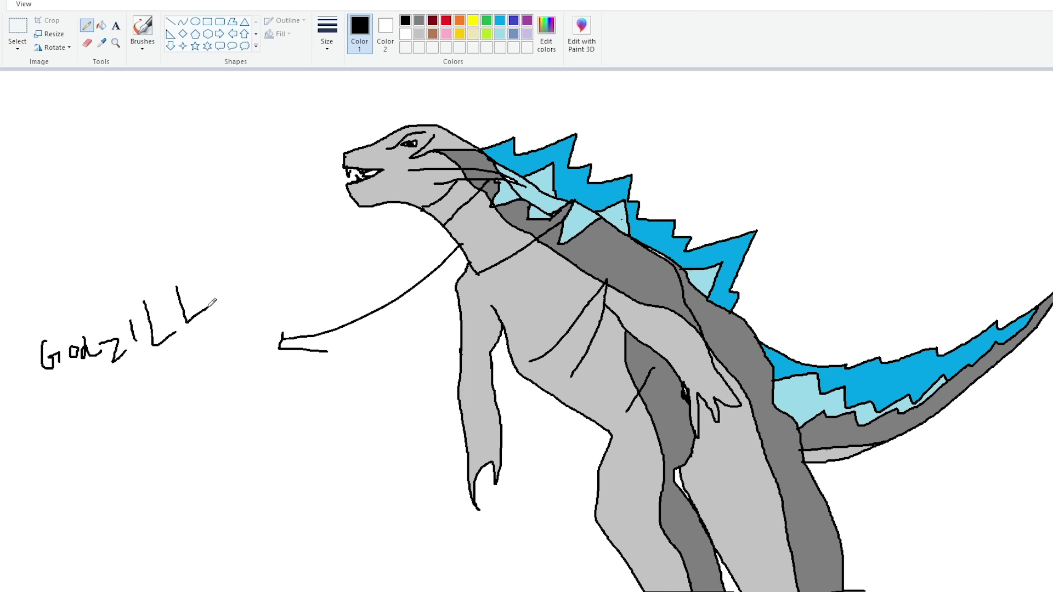
pyautogui.moveTo(203, 262)
pyautogui.mouseDown()
pyautogui.moveTo(217, 285)
pyautogui.moveTo(225, 274)
pyautogui.moveTo(220, 295)
pyautogui.mouseUp()
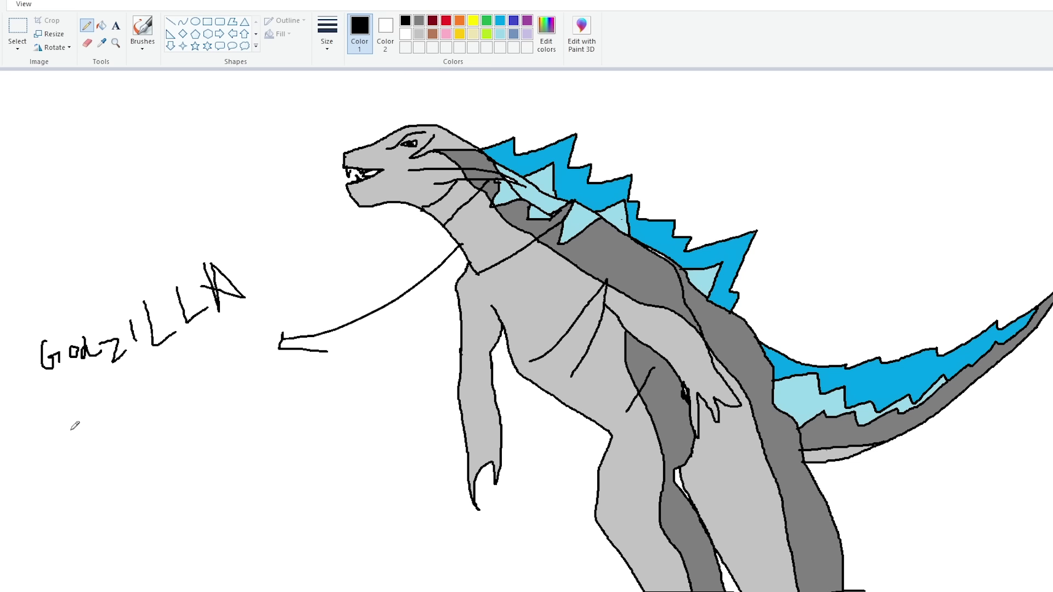
# Handwrite ALIVE in black beneath the GODZILLA label.
pyautogui.moveTo(81, 421)
pyautogui.mouseDown()
pyautogui.moveTo(90, 465)
pyautogui.moveTo(116, 454)
pyautogui.moveTo(121, 432)
pyautogui.moveTo(128, 453)
pyautogui.mouseUp()
pyautogui.moveTo(57, 481)
pyautogui.mouseDown()
pyautogui.moveTo(61, 457)
pyautogui.moveTo(69, 460)
pyautogui.mouseUp()
pyautogui.moveTo(130, 406)
pyautogui.mouseDown()
pyautogui.moveTo(147, 435)
pyautogui.moveTo(160, 385)
pyautogui.mouseUp()
pyautogui.moveTo(198, 383)
pyautogui.mouseDown()
pyautogui.moveTo(182, 423)
pyautogui.moveTo(208, 406)
pyautogui.mouseUp()
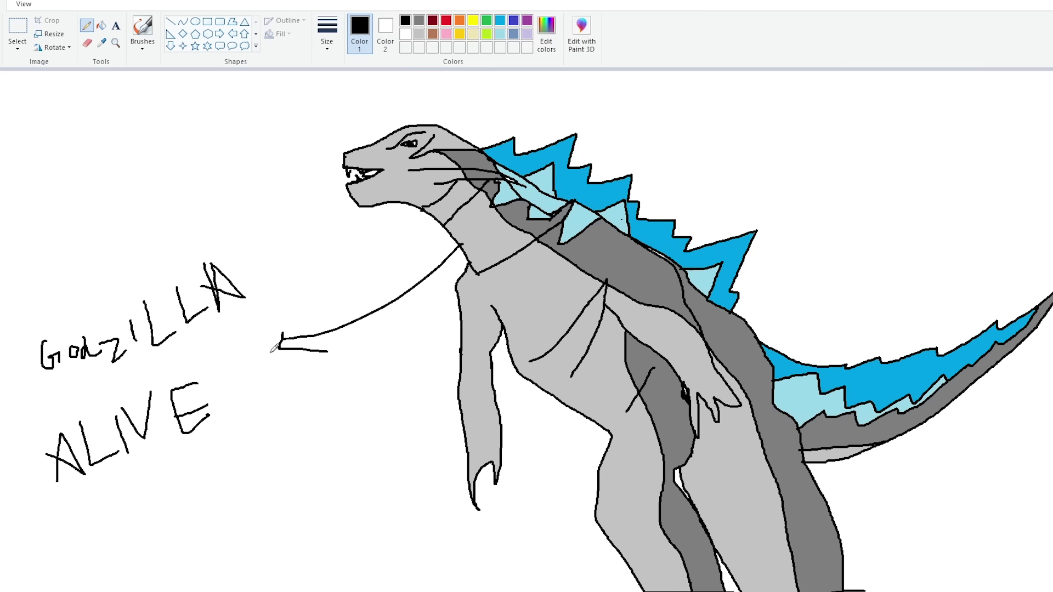
pyautogui.moveTo(290, 320)
pyautogui.mouseDown()
pyautogui.moveTo(281, 343)
pyautogui.moveTo(336, 354)
pyautogui.mouseUp()
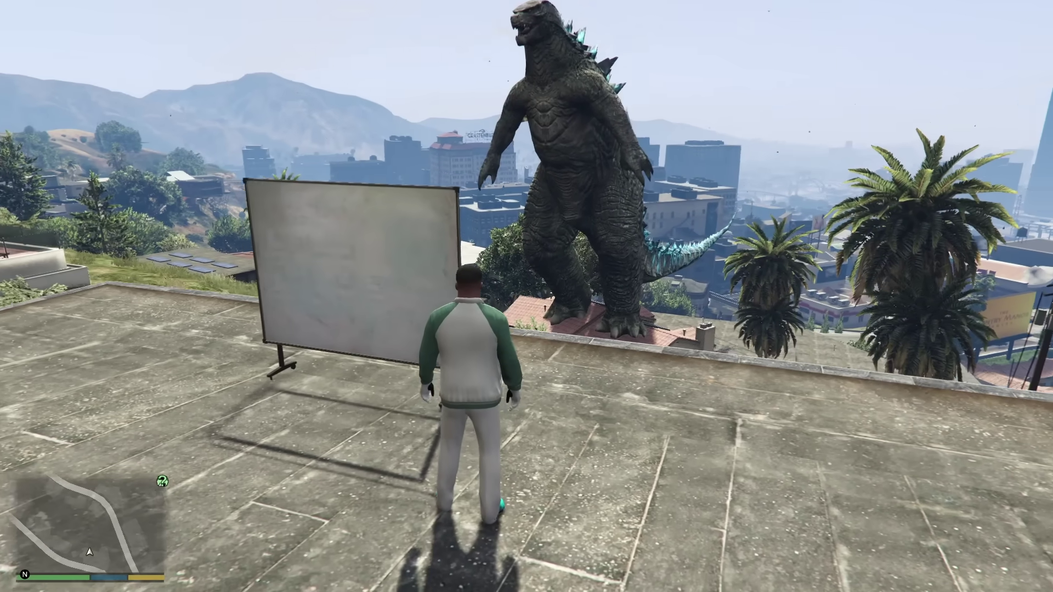
pyautogui.press('d')
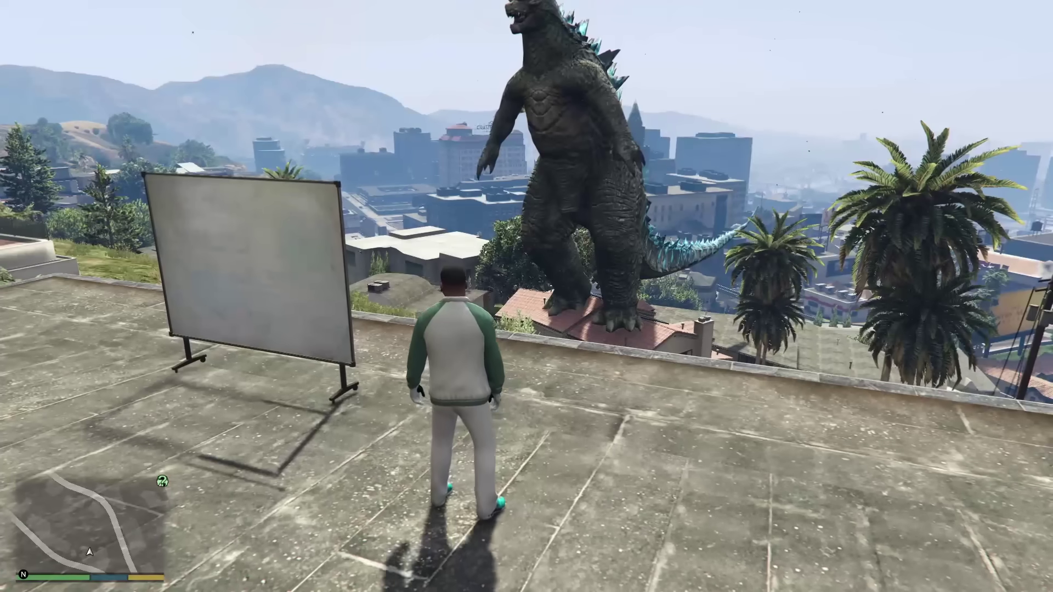
pyautogui.press('Tab')
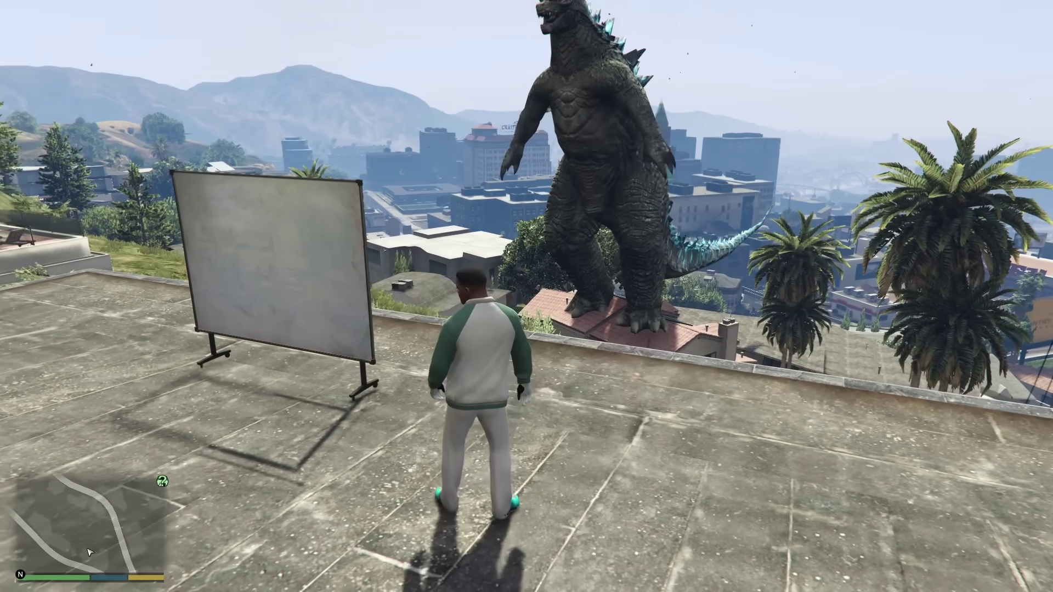
pyautogui.press('w')
pyautogui.press('w')
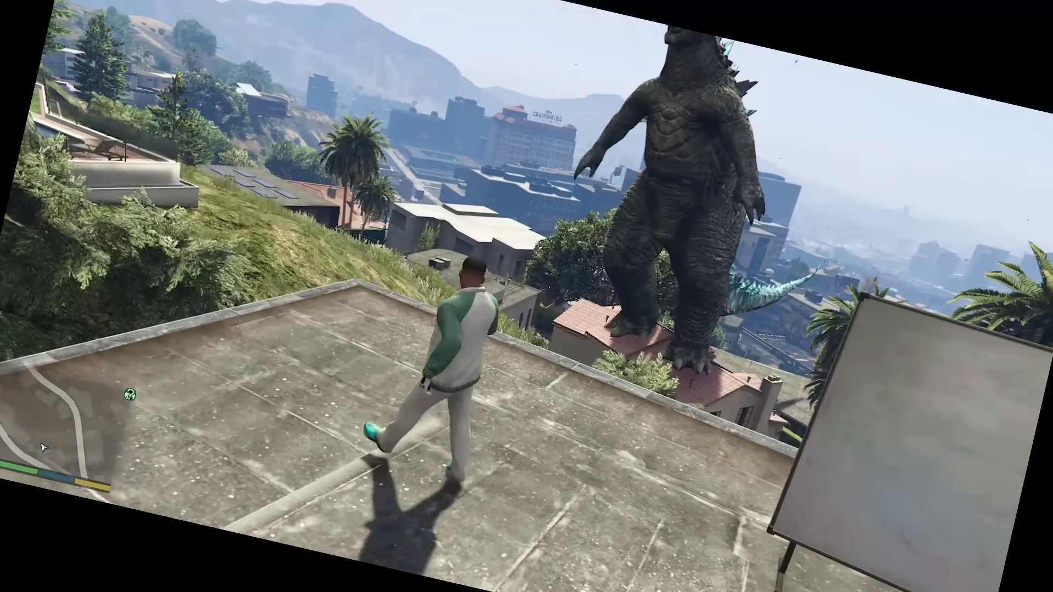
pyautogui.press('w')
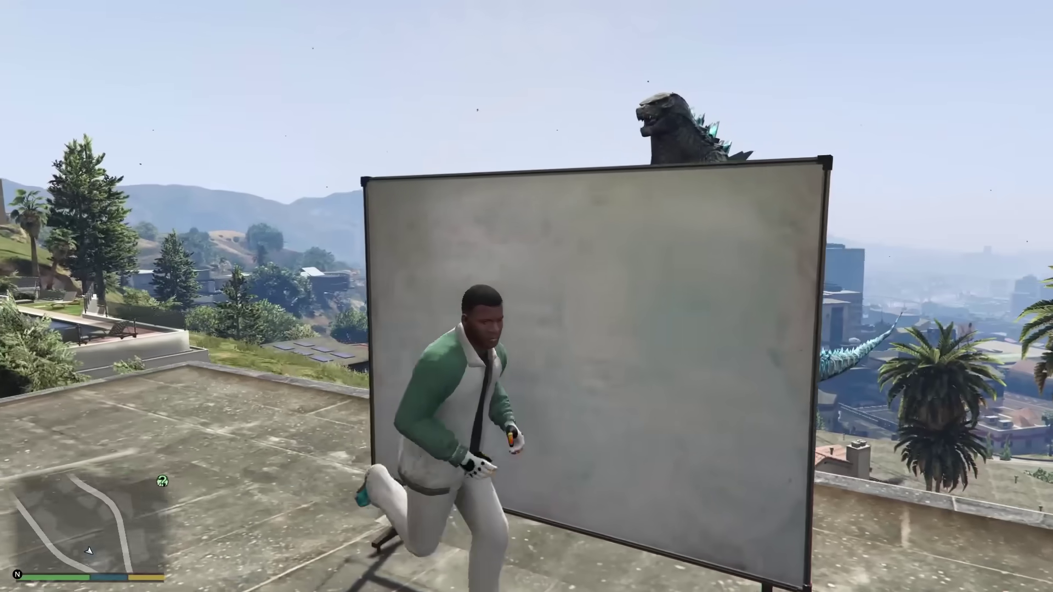
pyautogui.press('w')
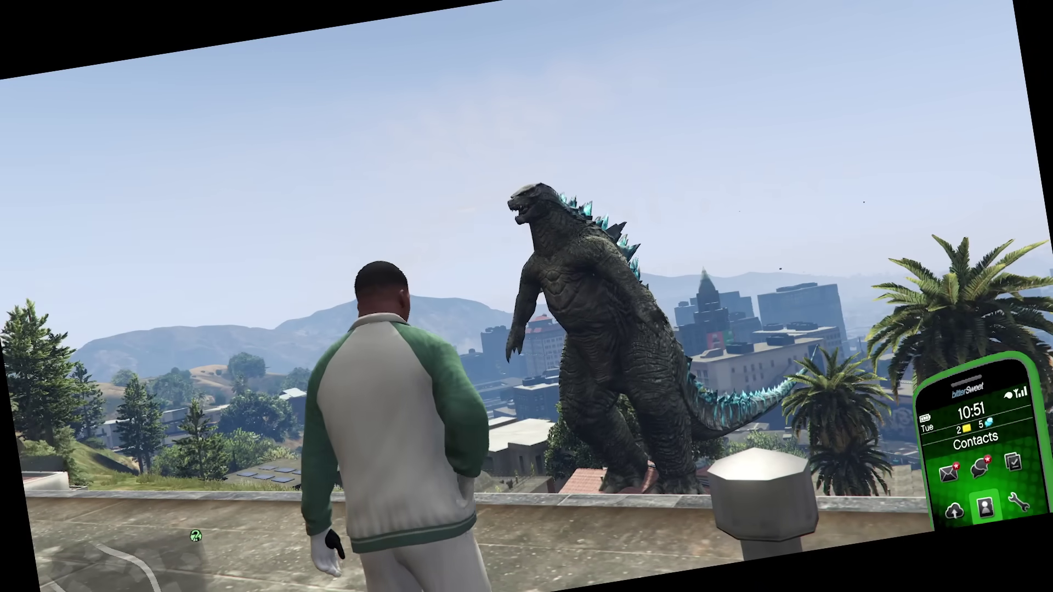
pyautogui.press('Return')
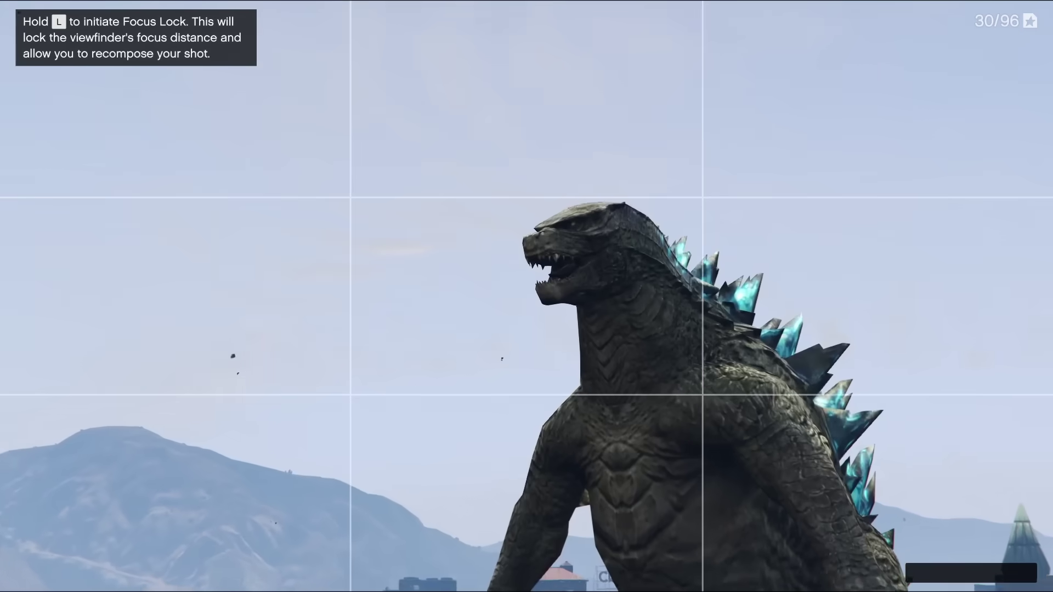
pyautogui.scroll(-3, 526, 296)
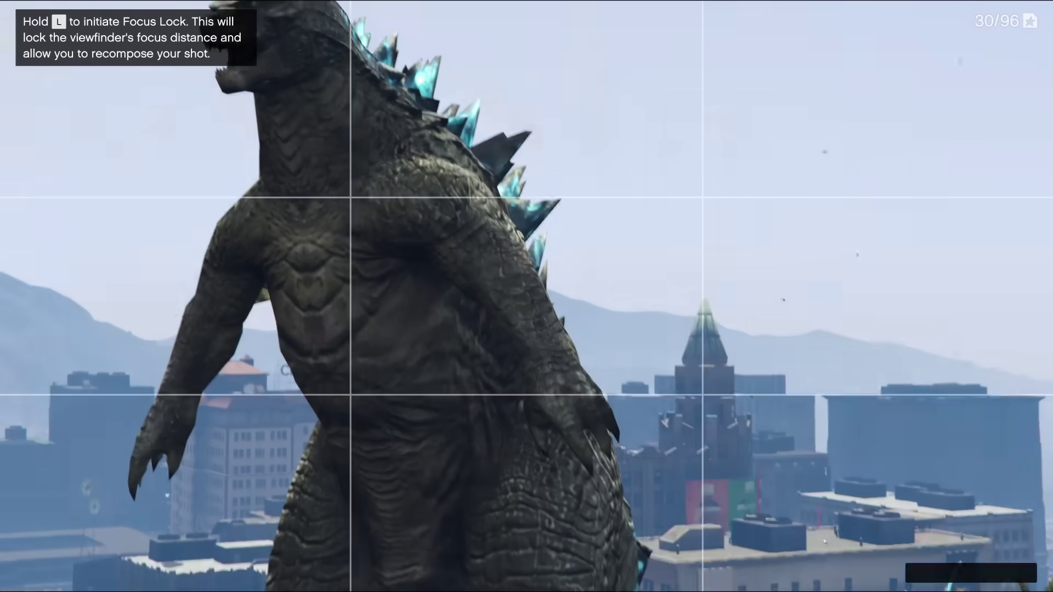
pyautogui.scroll(3, 527, 296)
pyautogui.scroll(-2, 527, 296)
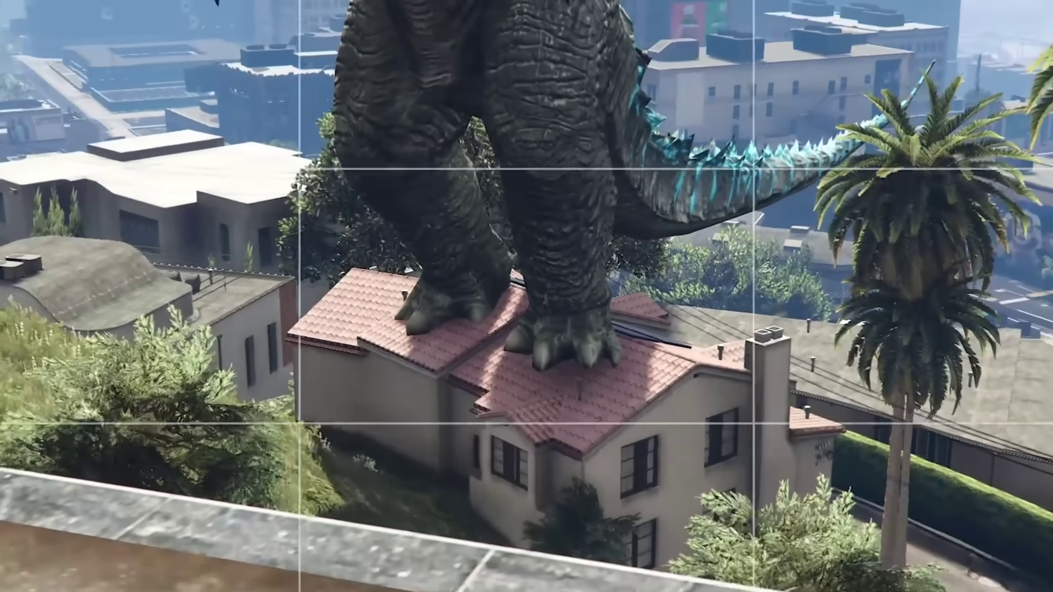
pyautogui.scroll(3, 526, 296)
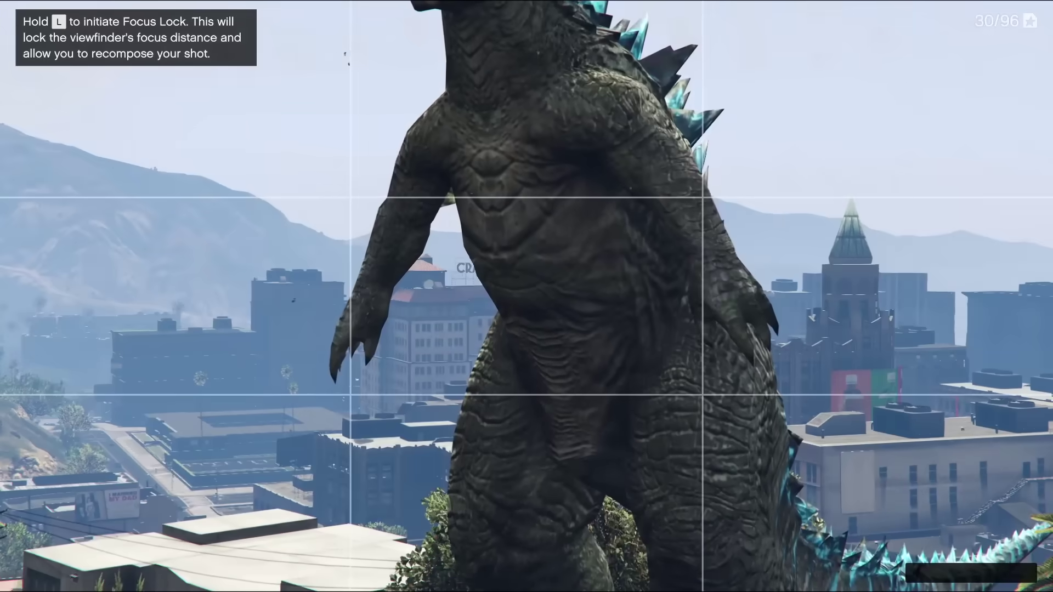
pyautogui.scroll(-2, 526, 296)
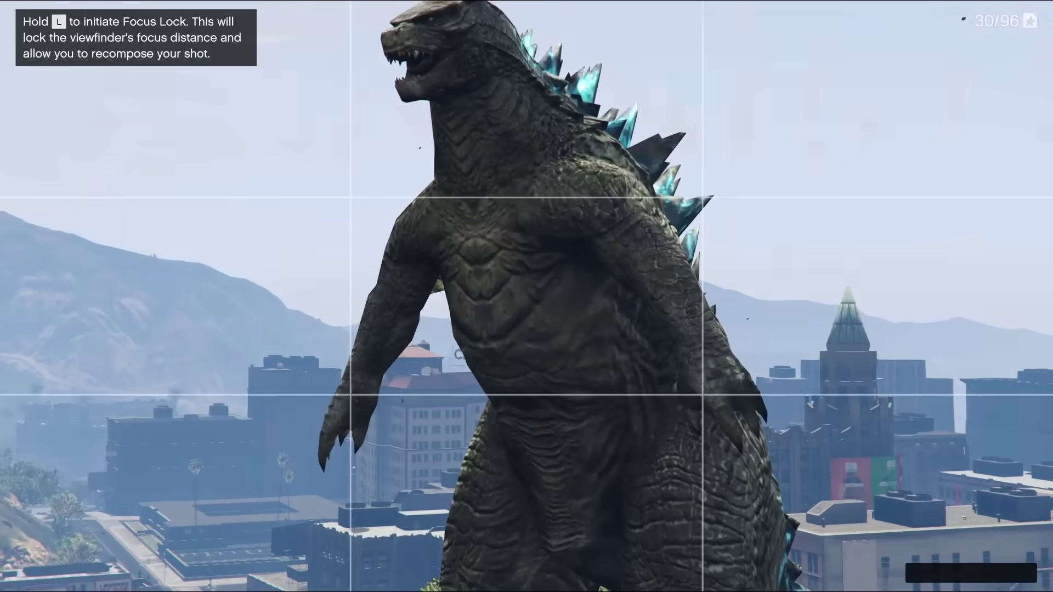
pyautogui.press('BackSpace')
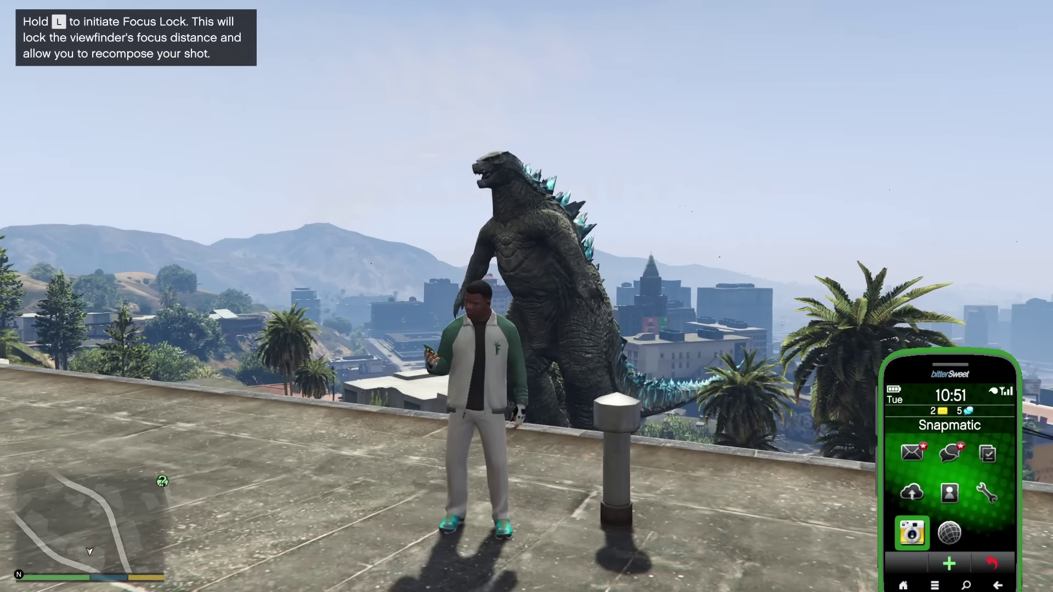